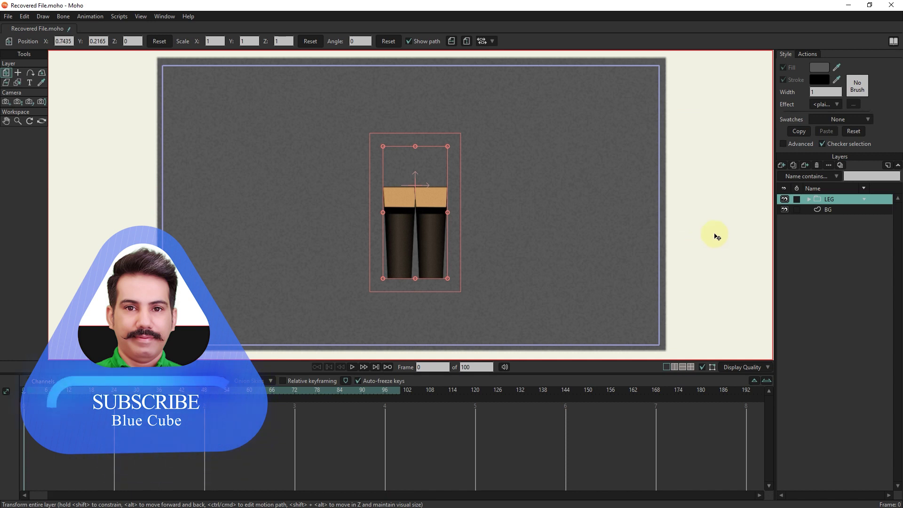
# Step: Add a vector layer named SKIRT above the LEG group
pyautogui.click(780, 165)
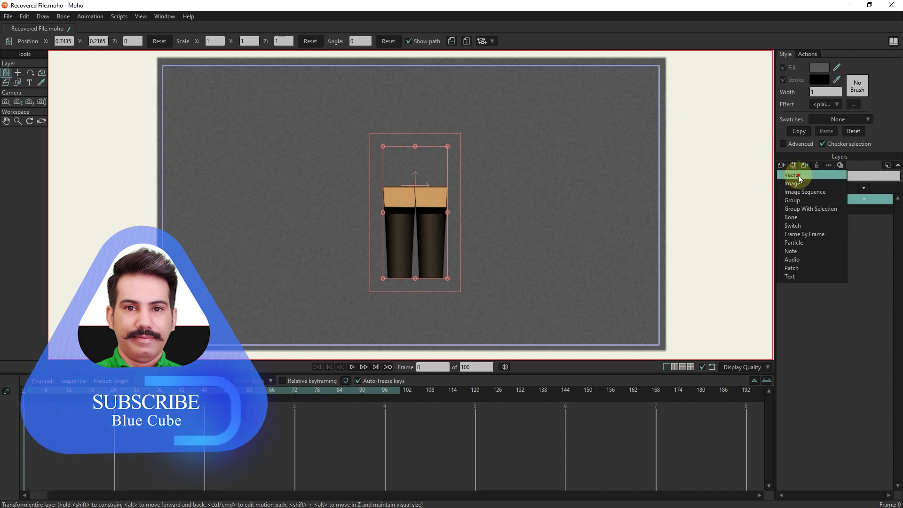
pyautogui.click(797, 175)
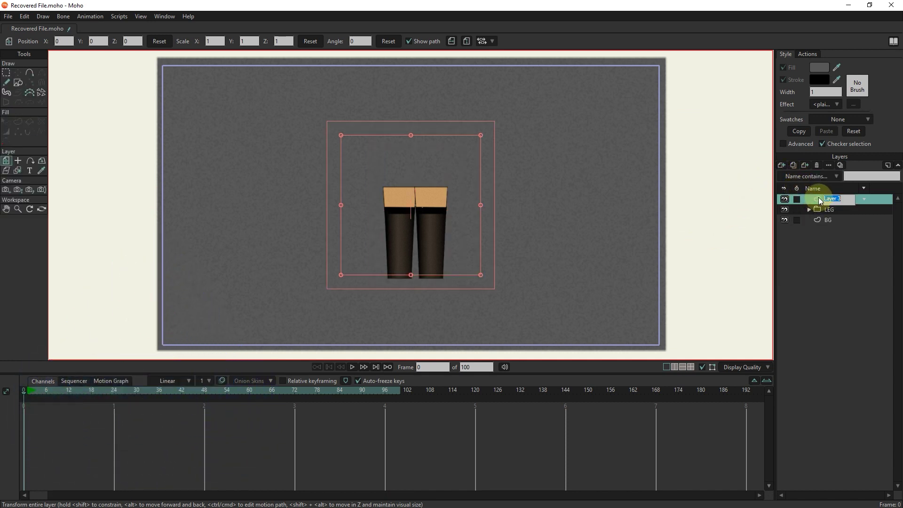
pyautogui.press('Return')
# Step: Draw a filled rectangle without stroke over the upper legs, slightly wider than both legs together
pyautogui.click(23, 84)
pyautogui.scroll(3, 414, 191)
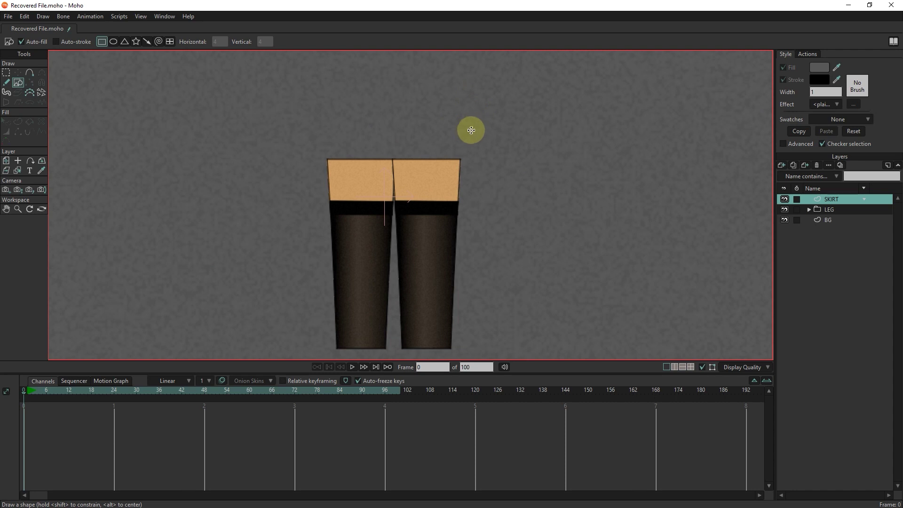
pyautogui.moveTo(468, 138)
pyautogui.mouseDown()
pyautogui.moveTo(438, 216)
pyautogui.moveTo(320, 229)
pyautogui.mouseUp()
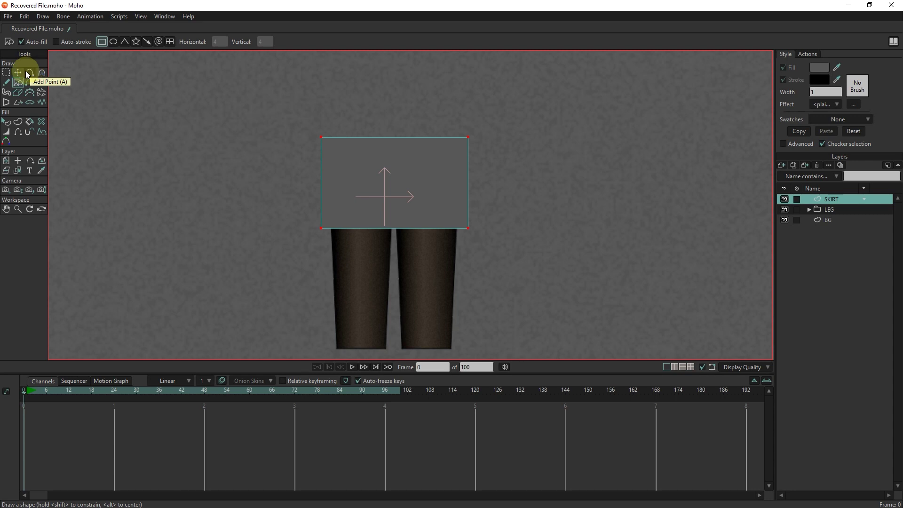
# Step: Select the rectangle's two bottom points and scale them slightly outward to widen the hem
pyautogui.click(5, 72)
pyautogui.moveTo(490, 209); pyautogui.dragTo(304, 240)
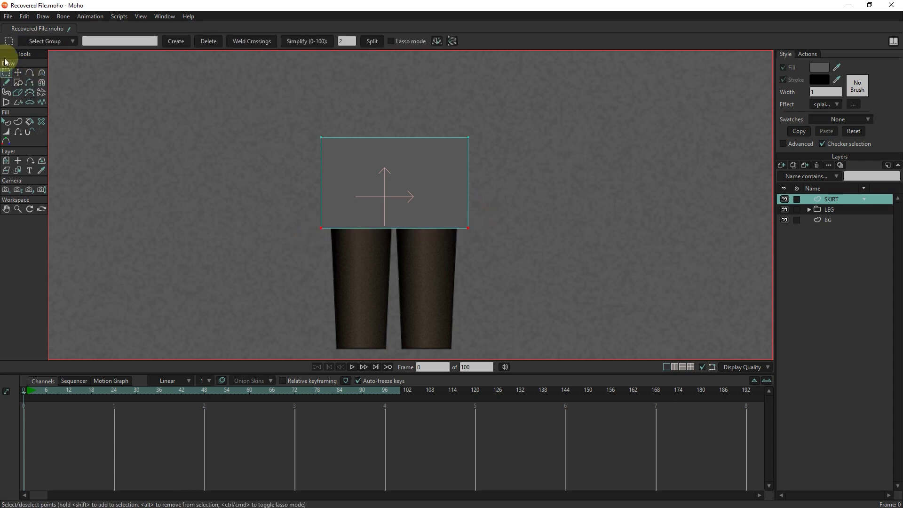
pyautogui.click(18, 72)
pyautogui.moveTo(469, 230); pyautogui.dragTo(475, 230)
# Step: Select the rectangle's two top points and scale them inward to narrow the waist
pyautogui.click(6, 73)
pyautogui.moveTo(508, 114); pyautogui.dragTo(282, 151)
pyautogui.click(23, 74)
pyautogui.moveTo(474, 141)
pyautogui.mouseDown()
pyautogui.moveTo(457, 141)
pyautogui.moveTo(461, 147)
pyautogui.mouseUp()
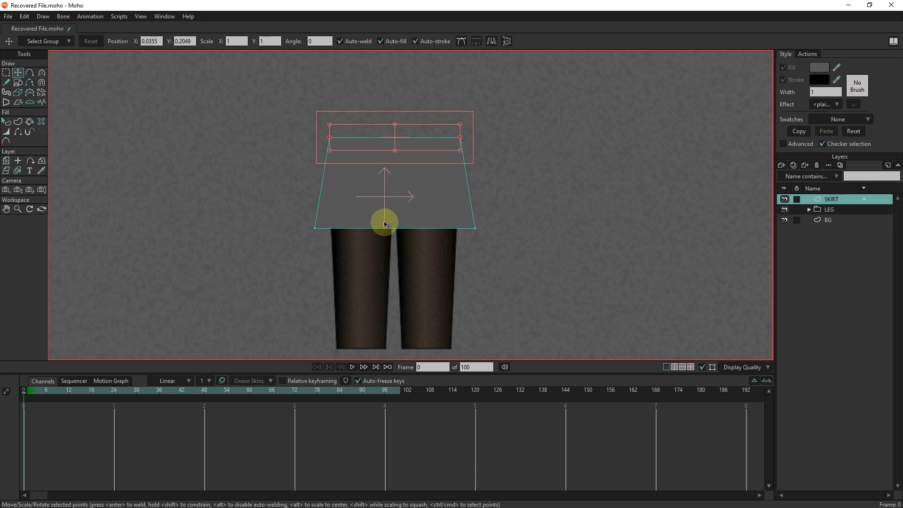
# Step: Widen the skirt's two bottom points slightly more and round them to a curvature of about 0.13
pyautogui.click(7, 74)
pyautogui.moveTo(508, 203); pyautogui.dragTo(282, 263)
pyautogui.click(20, 75)
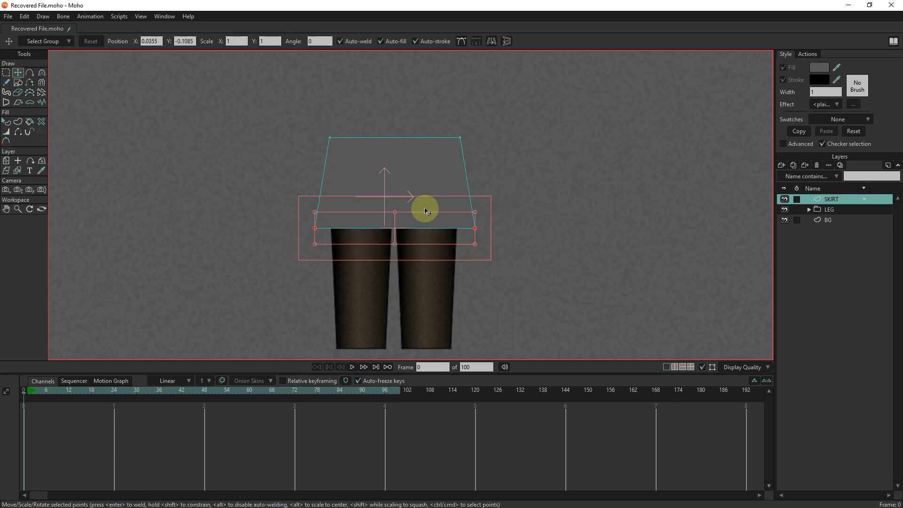
pyautogui.moveTo(475, 228); pyautogui.dragTo(478, 230)
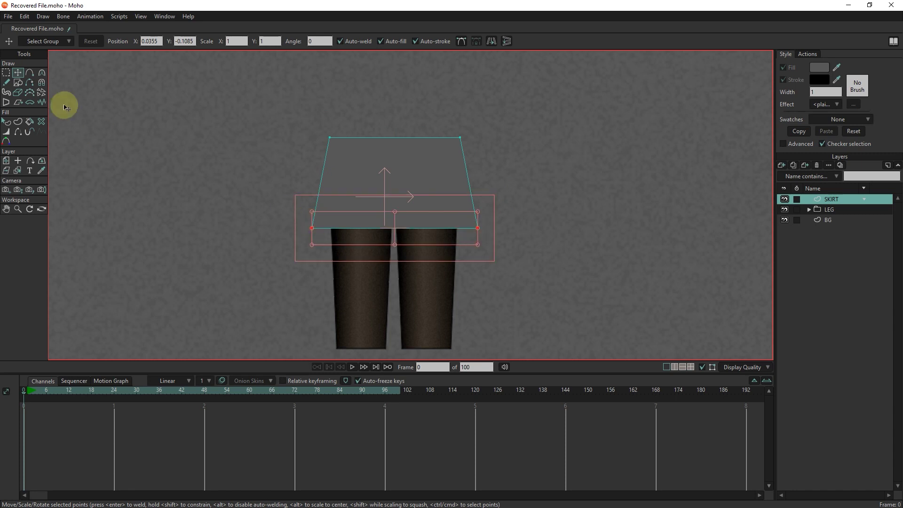
pyautogui.click(42, 73)
pyautogui.moveTo(316, 229)
pyautogui.mouseDown()
pyautogui.moveTo(320, 240)
pyautogui.moveTo(352, 232)
pyautogui.moveTo(323, 236)
pyautogui.moveTo(385, 263)
pyautogui.moveTo(439, 238)
pyautogui.mouseUp()
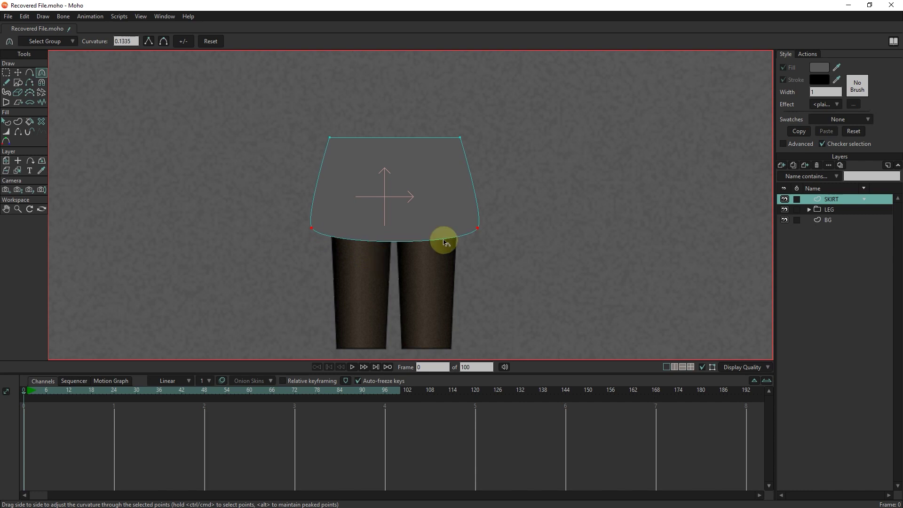
# Step: Add closely spaced pairs of points along the skirt's bottom curve, flattening the hem across both legs
pyautogui.click(29, 73)
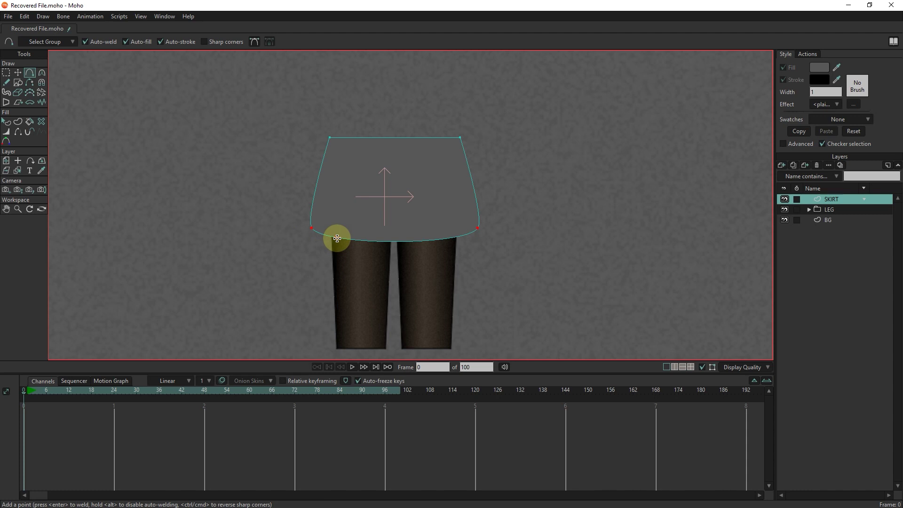
pyautogui.scroll(4, 337, 239)
pyautogui.click(312, 231)
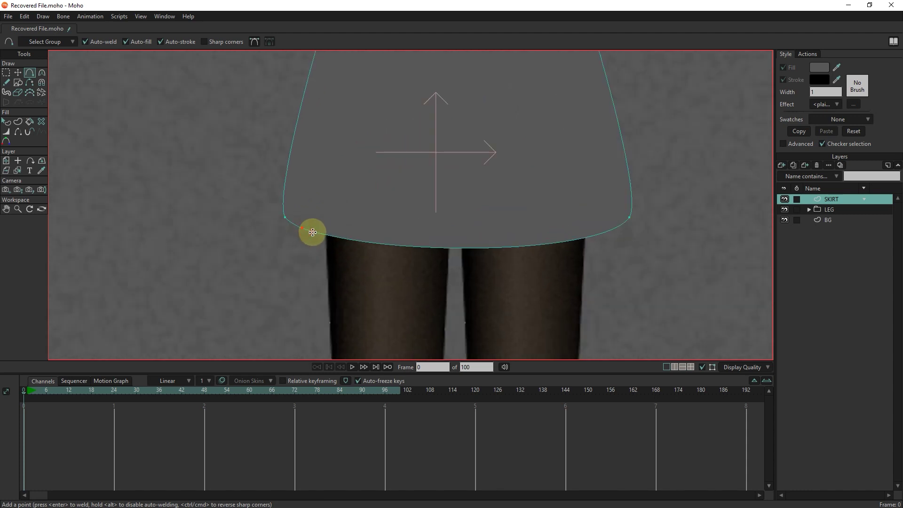
pyautogui.click(342, 236)
pyautogui.click(357, 236)
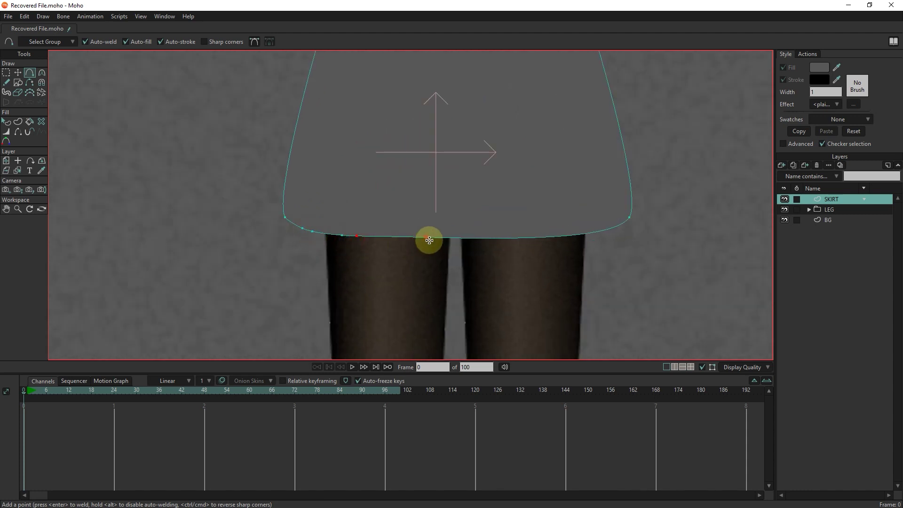
pyautogui.click(492, 236)
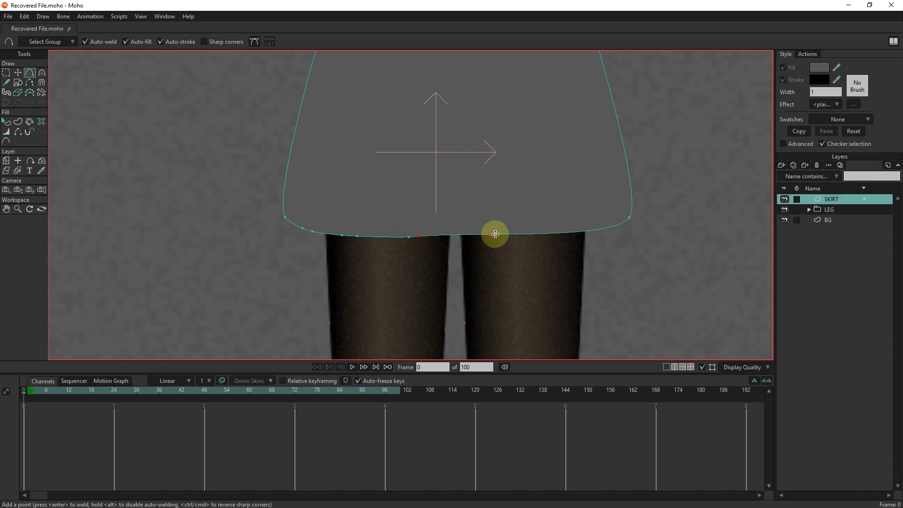
pyautogui.click(499, 235)
pyautogui.click(508, 233)
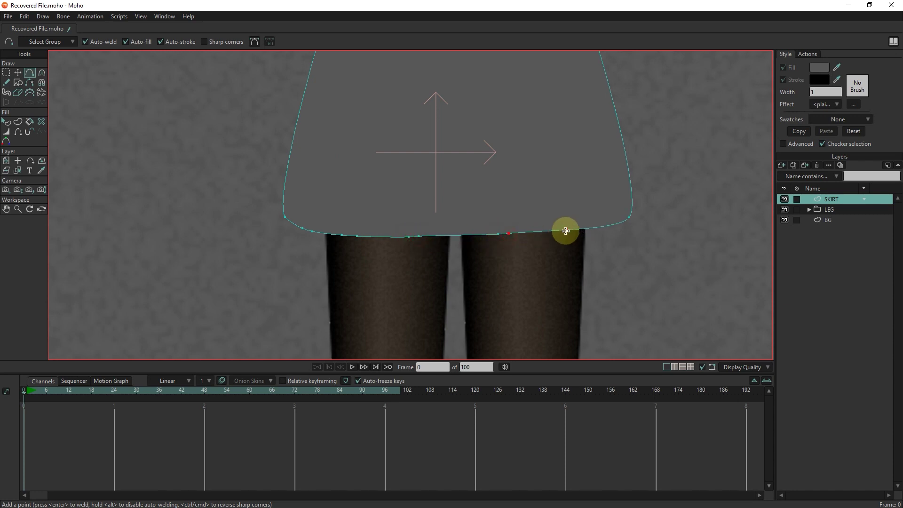
pyautogui.click(584, 228)
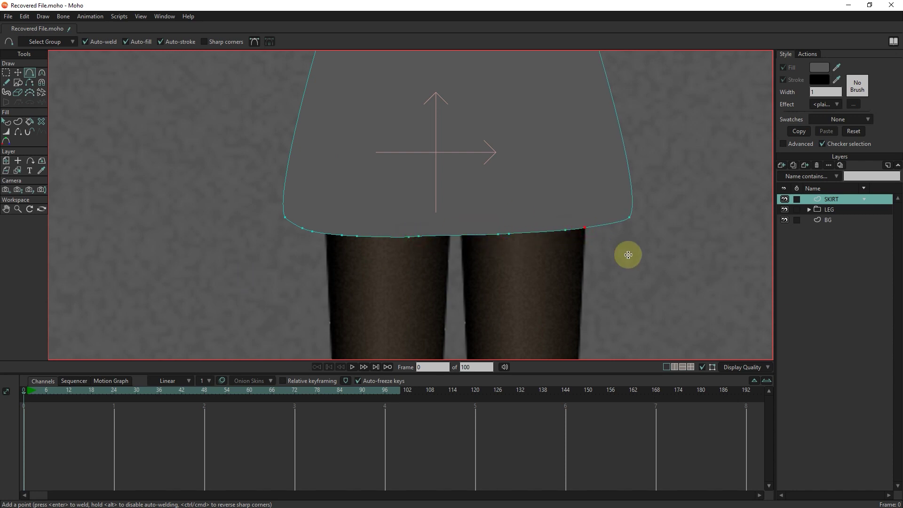
# Step: Select the skirt shape and change its fill colour to a muted red, then deselect it
pyautogui.scroll(-2, 585, 256)
pyautogui.click(17, 121)
pyautogui.click(377, 189)
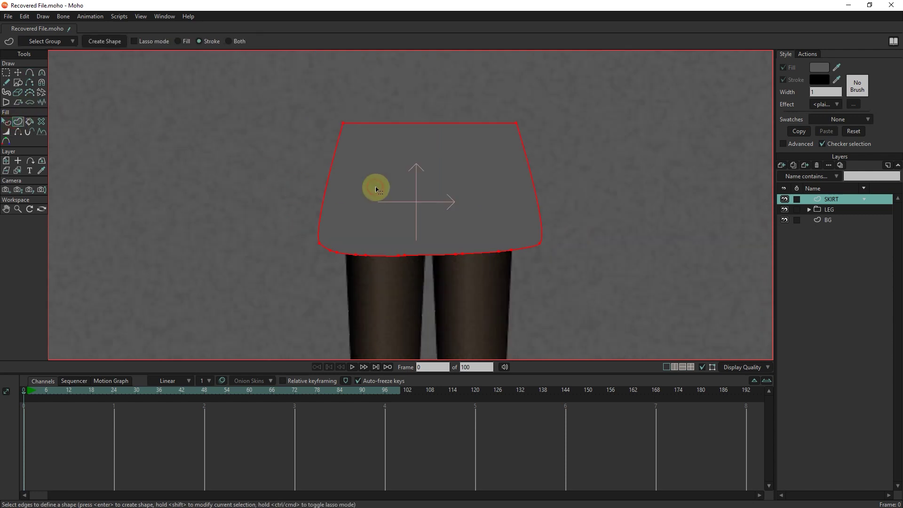
pyautogui.click(8, 123)
pyautogui.click(393, 224)
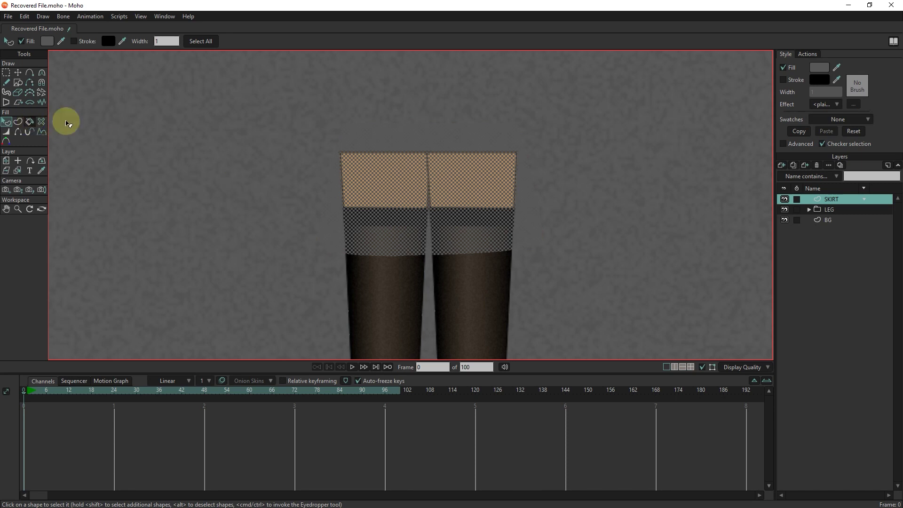
pyautogui.click(818, 68)
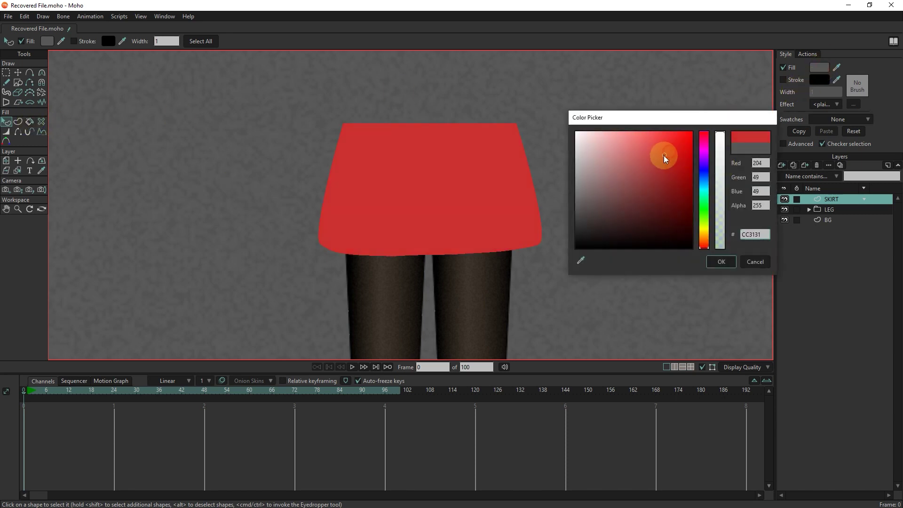
pyautogui.click(720, 261)
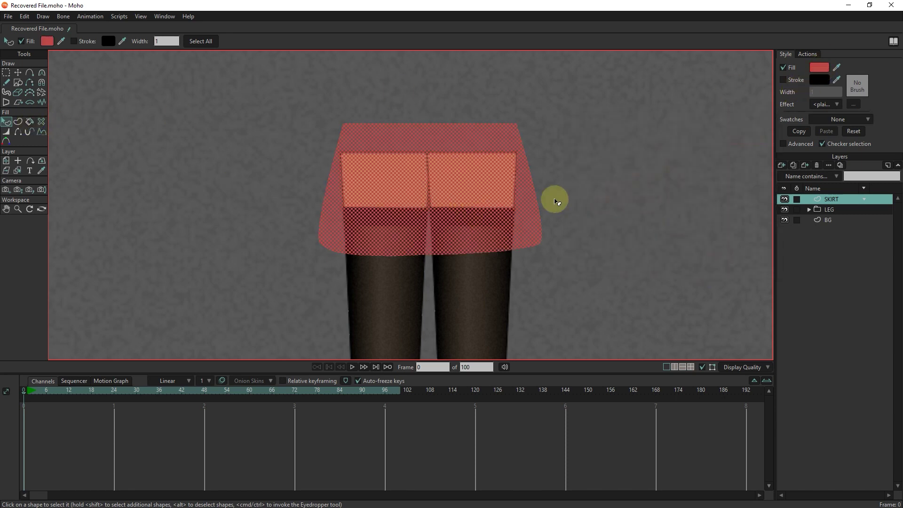
pyautogui.click(556, 201)
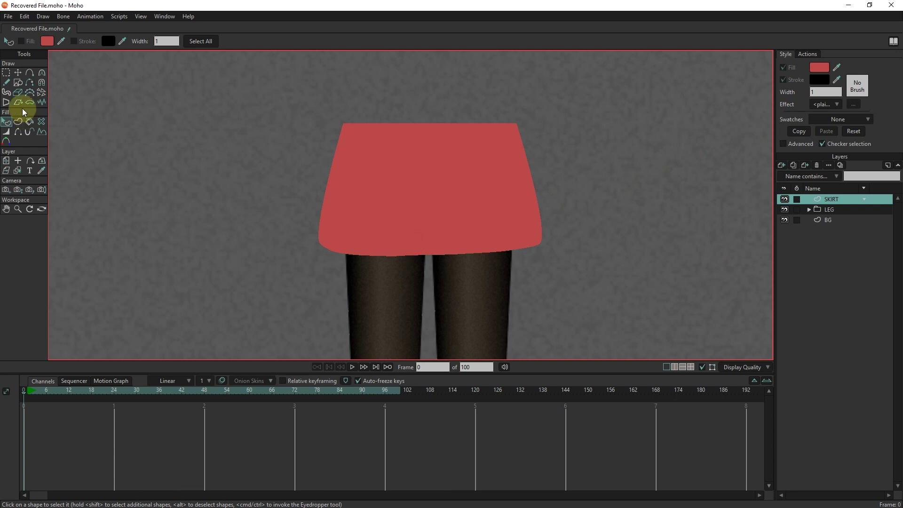
# Step: Move the paired hem points up and down from one side to the other to form a wavy edge
pyautogui.click(18, 72)
pyautogui.scroll(2, 459, 232)
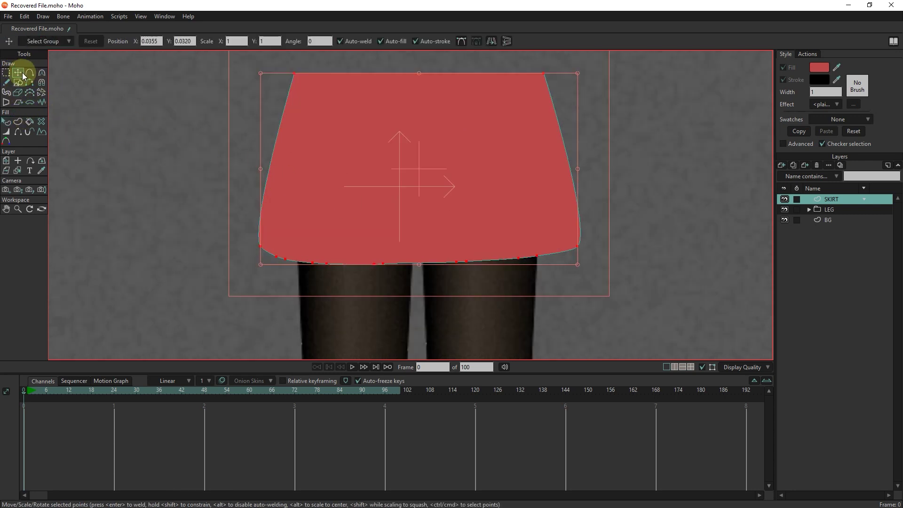
pyautogui.click(279, 259)
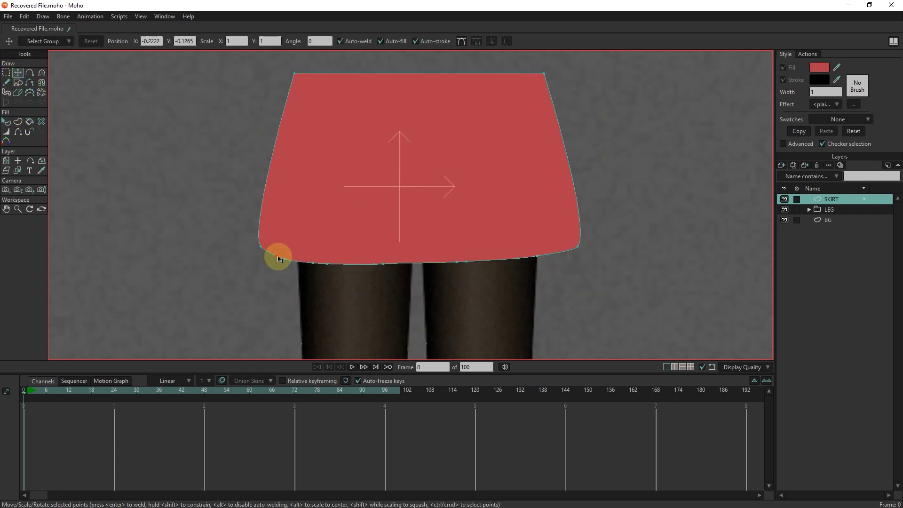
pyautogui.moveTo(286, 255); pyautogui.dragTo(531, 266)
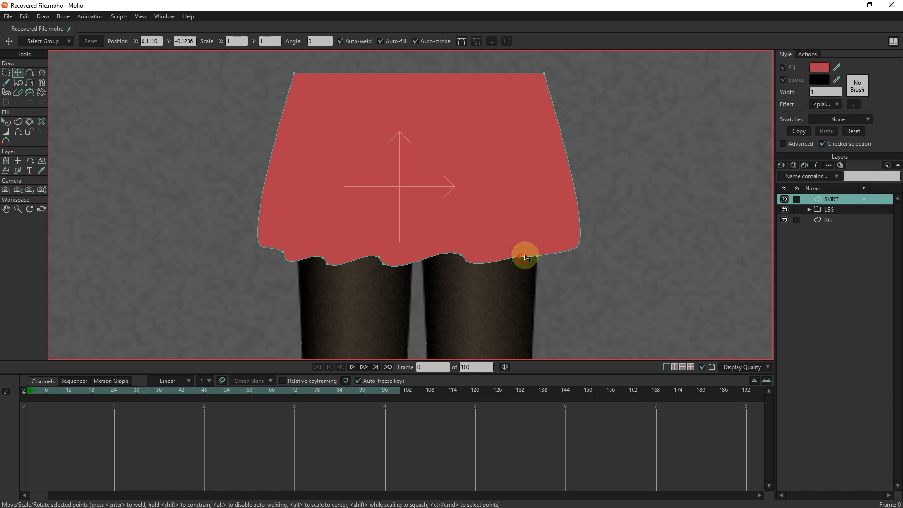
pyautogui.click(534, 249)
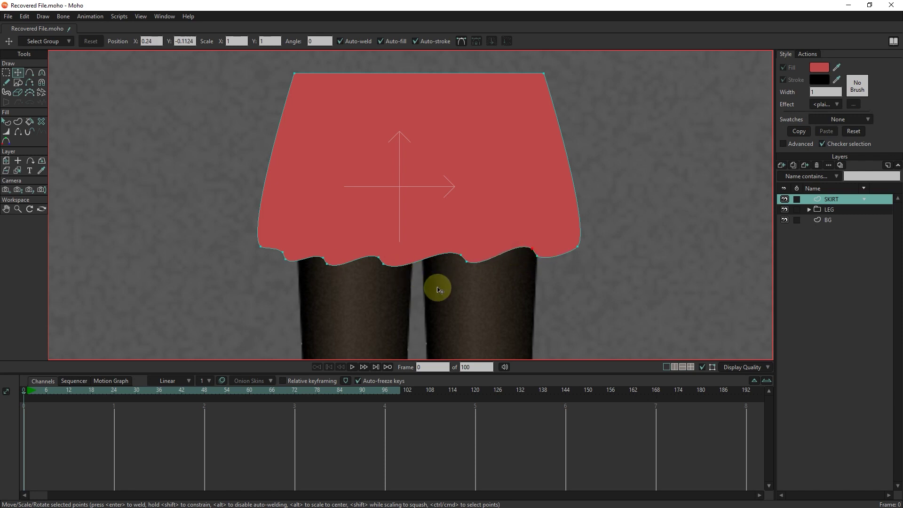
# Step: Undo the hem waves beyond the left leg's outer edge and reshape the central point pairs into new waves, undoing the wide wave over the right leg
pyautogui.hotkey('ctrl', 'z')
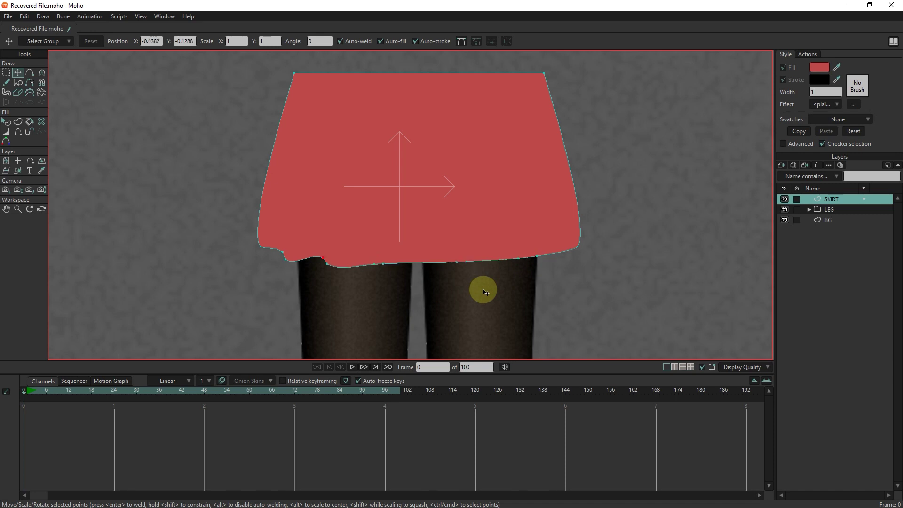
pyautogui.moveTo(383, 264); pyautogui.dragTo(381, 262)
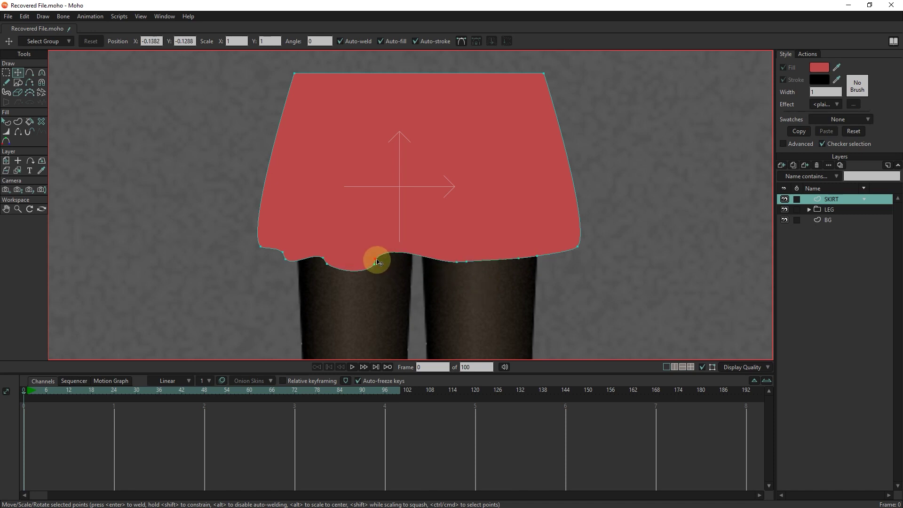
pyautogui.keyDown('shift'); pyautogui.click(466, 262); pyautogui.keyUp('shift')
pyautogui.moveTo(459, 260); pyautogui.dragTo(476, 272)
pyautogui.click(521, 259)
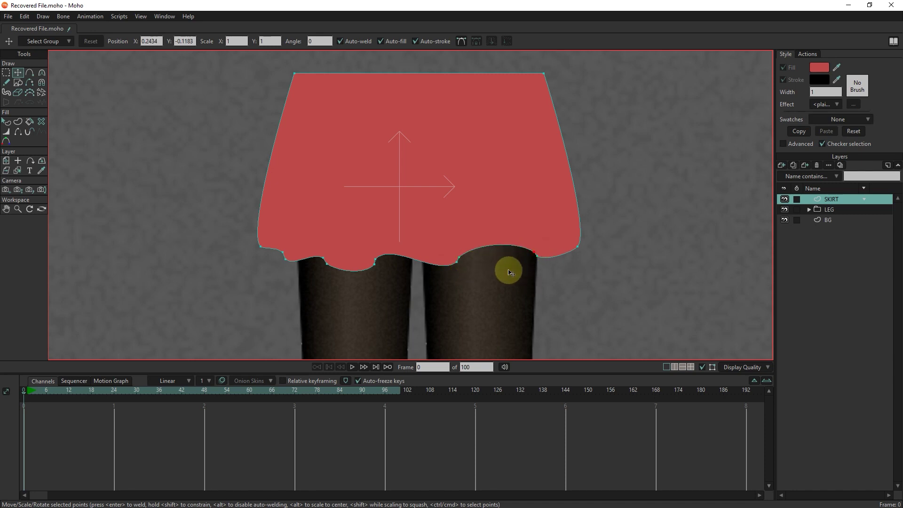
pyautogui.hotkey('ctrl', 'z')
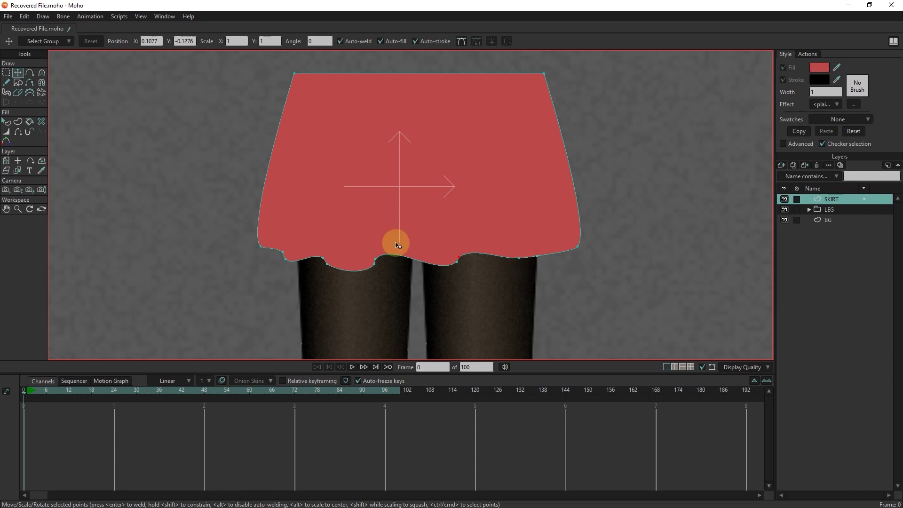
# Step: Add extra points to the hem over and beside the right leg and move them into small waves
pyautogui.click(30, 72)
pyautogui.click(509, 257)
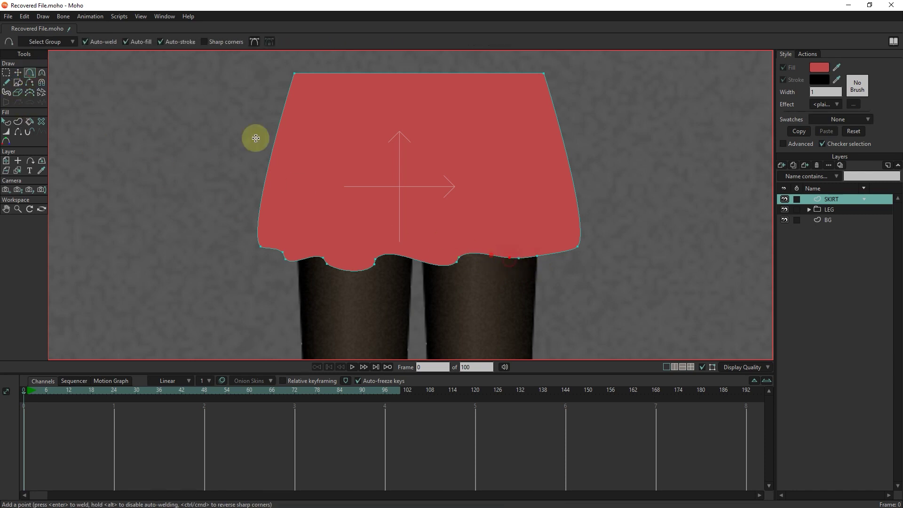
pyautogui.click(17, 72)
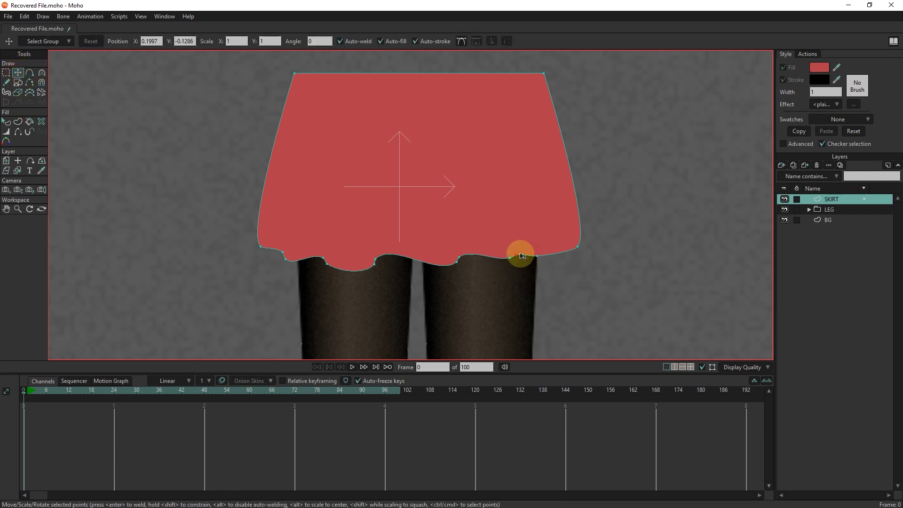
pyautogui.moveTo(517, 253); pyautogui.dragTo(541, 255)
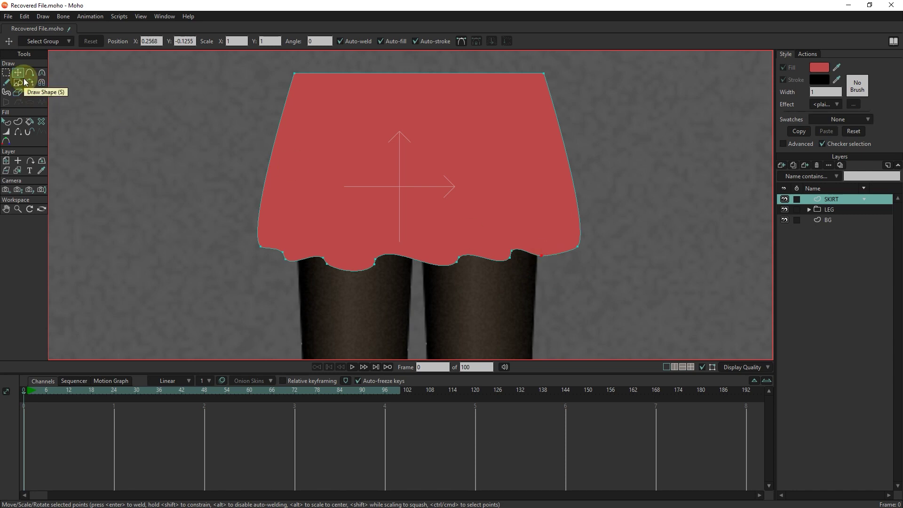
pyautogui.moveTo(541, 256); pyautogui.dragTo(559, 253)
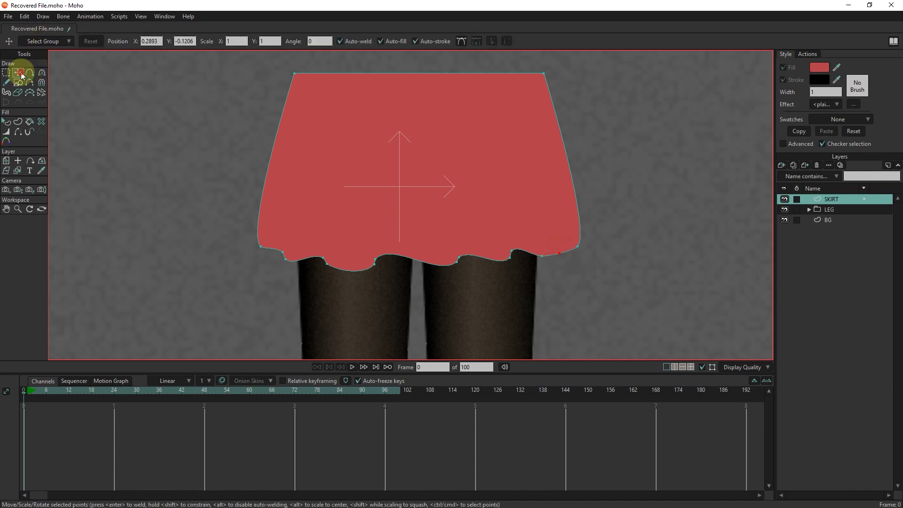
pyautogui.moveTo(555, 253)
pyautogui.mouseDown()
pyautogui.moveTo(558, 244)
pyautogui.moveTo(554, 250)
pyautogui.mouseUp()
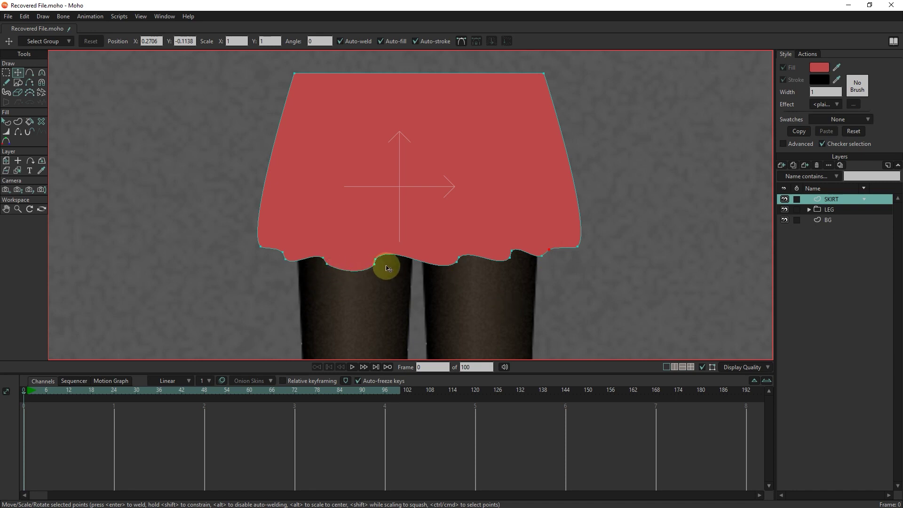
# Step: Flatten the hem wave over the left leg and draw six near-vertical fold lines rising from the hem into the skirt
pyautogui.click(371, 266)
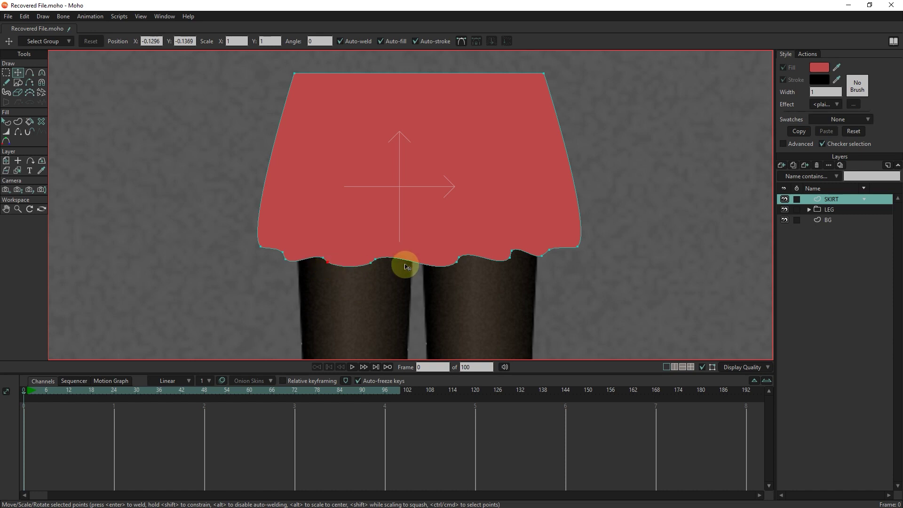
pyautogui.click(29, 73)
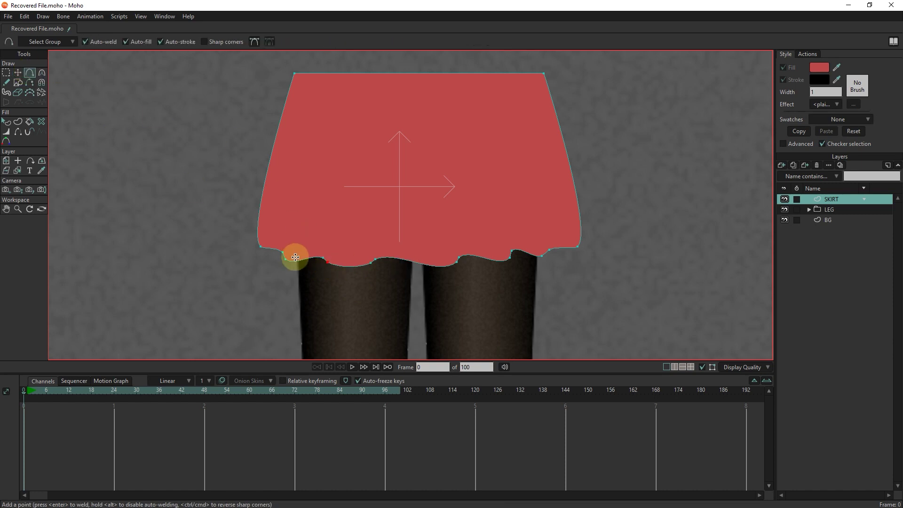
pyautogui.moveTo(280, 251); pyautogui.dragTo(309, 117)
pyautogui.moveTo(324, 257); pyautogui.dragTo(337, 153)
pyautogui.moveTo(375, 259); pyautogui.dragTo(380, 149)
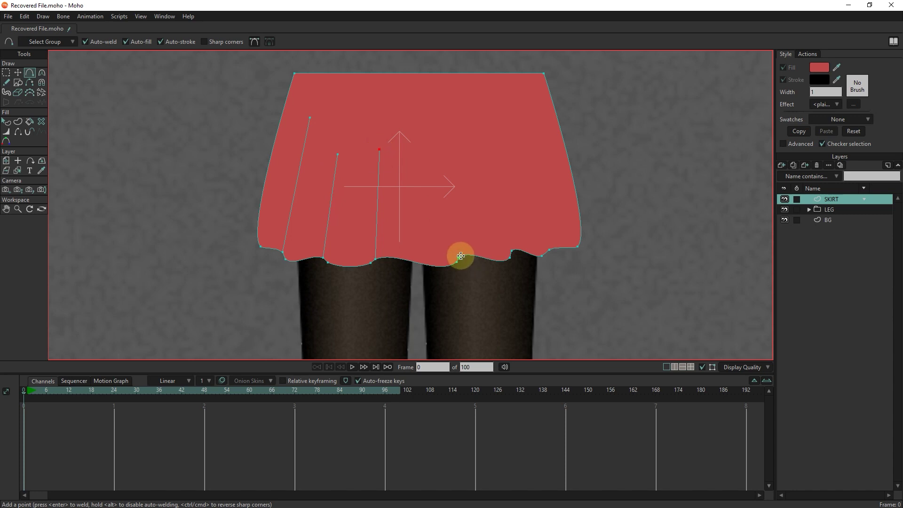
pyautogui.moveTo(461, 256); pyautogui.dragTo(455, 144)
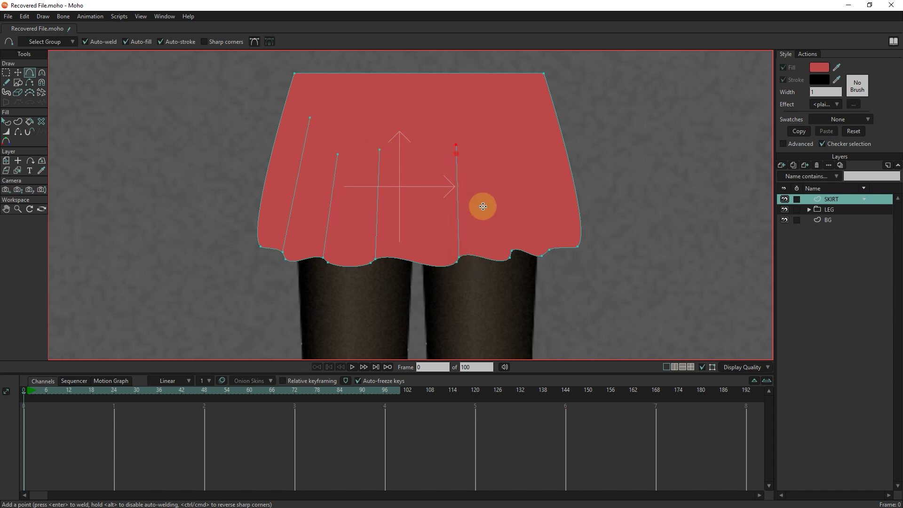
pyautogui.moveTo(512, 251); pyautogui.dragTo(490, 131)
pyautogui.moveTo(549, 250); pyautogui.dragTo(527, 153)
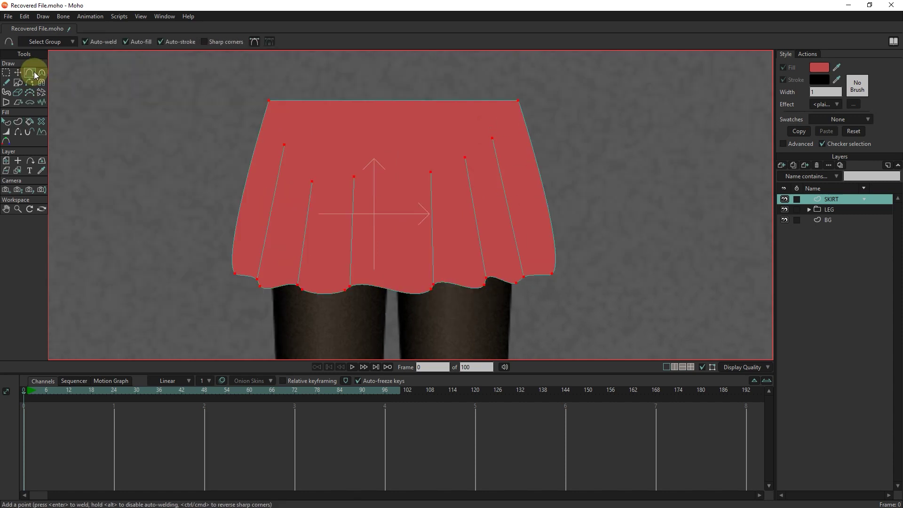
# Step: Add an arched back edge between the skirt's two upper corners, lower its midpoint and smooth its curvature
pyautogui.moveTo(519, 101); pyautogui.dragTo(270, 99)
pyautogui.click(18, 72)
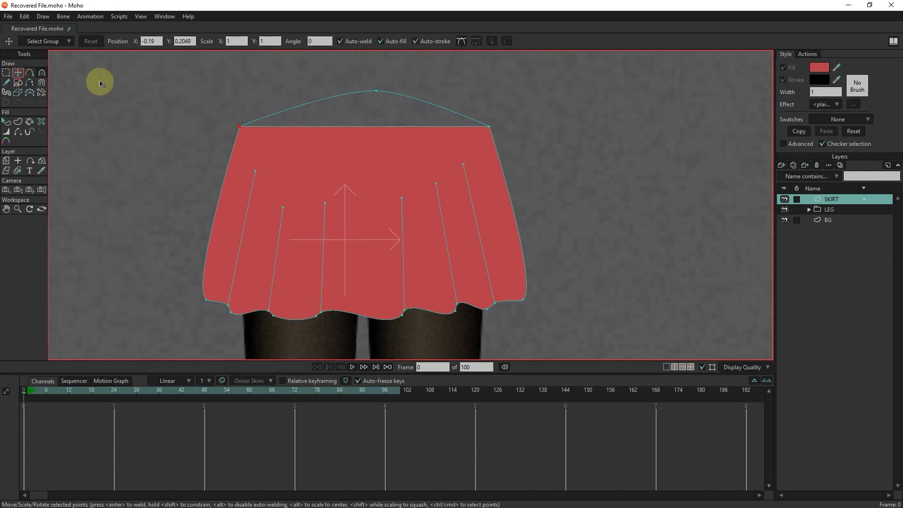
pyautogui.moveTo(375, 91); pyautogui.dragTo(354, 105)
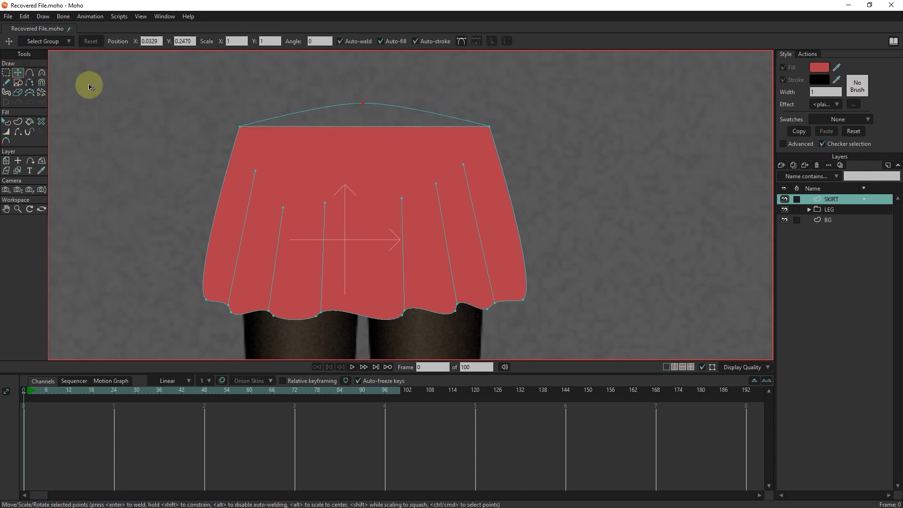
pyautogui.click(41, 72)
pyautogui.moveTo(403, 98); pyautogui.dragTo(287, 97)
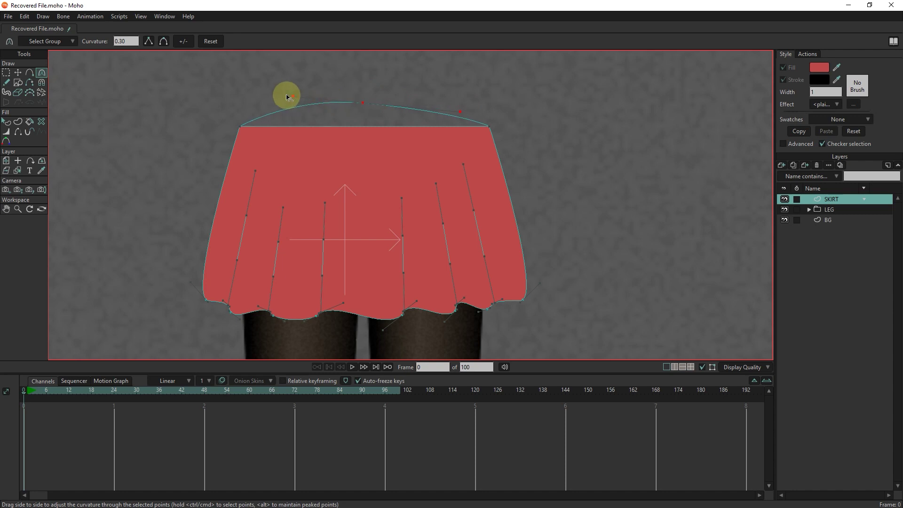
# Step: Refine the waist opening by rounding the arch near both corners and bowing the front waist edge slightly downward
pyautogui.click(18, 73)
pyautogui.scroll(1, 375, 135)
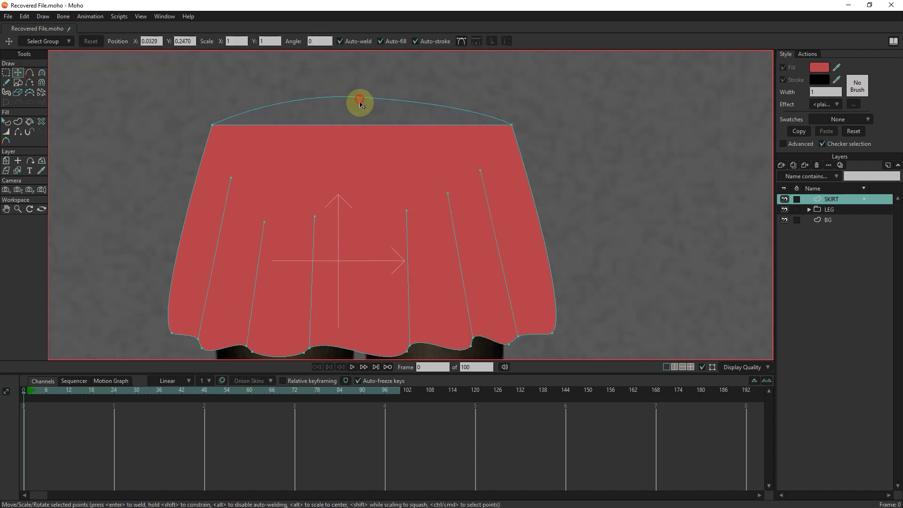
pyautogui.click(41, 72)
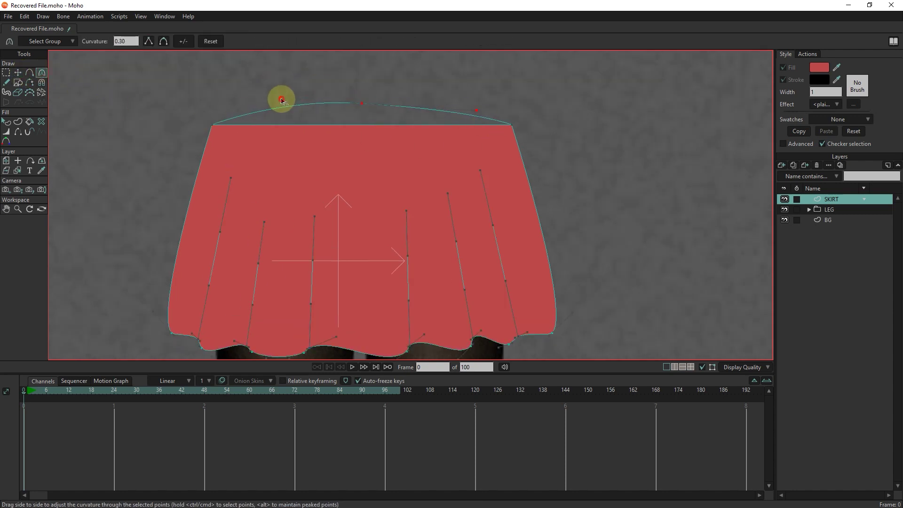
pyautogui.moveTo(511, 140)
pyautogui.mouseDown()
pyautogui.moveTo(504, 125)
pyautogui.moveTo(473, 141)
pyautogui.moveTo(506, 125)
pyautogui.moveTo(514, 137)
pyautogui.mouseUp()
pyautogui.scroll(3, 216, 125)
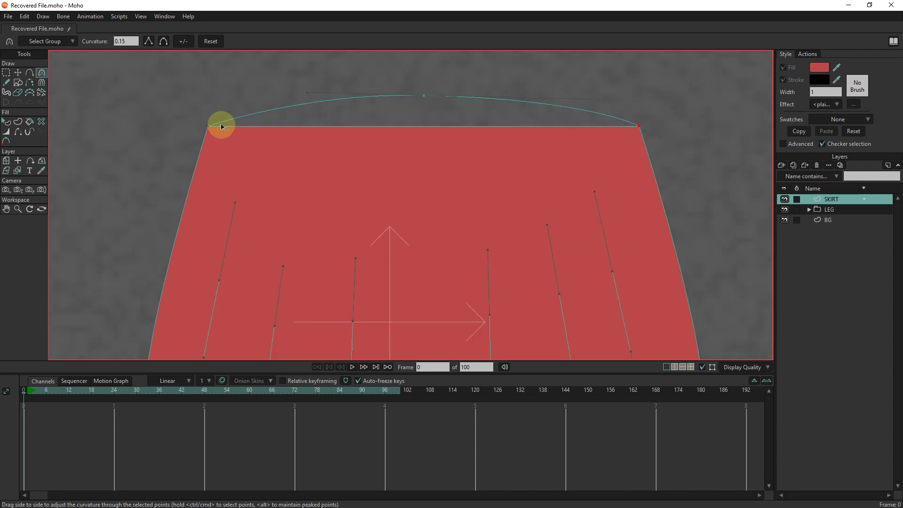
pyautogui.scroll(-2, 150, 71)
# Step: Create a black outline shape from all of the skirt's edges, including the waist opening and fold lines
pyautogui.click(20, 123)
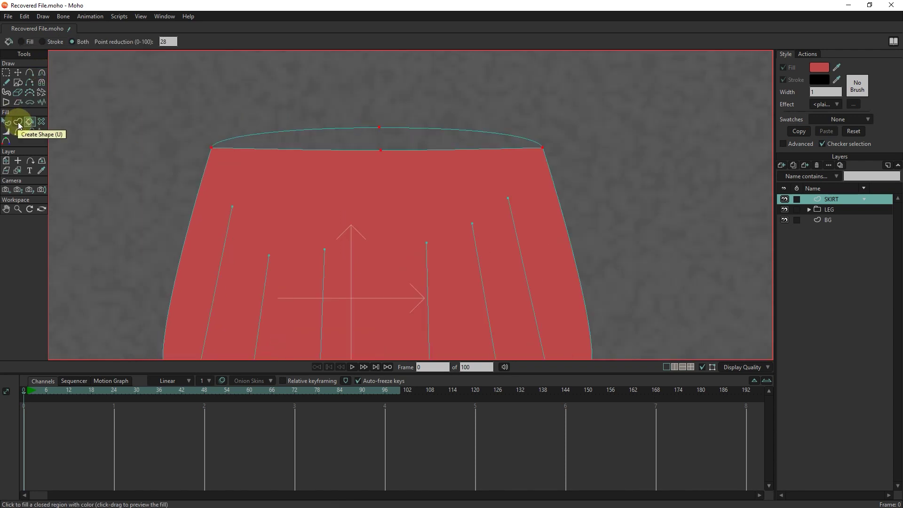
pyautogui.click(17, 73)
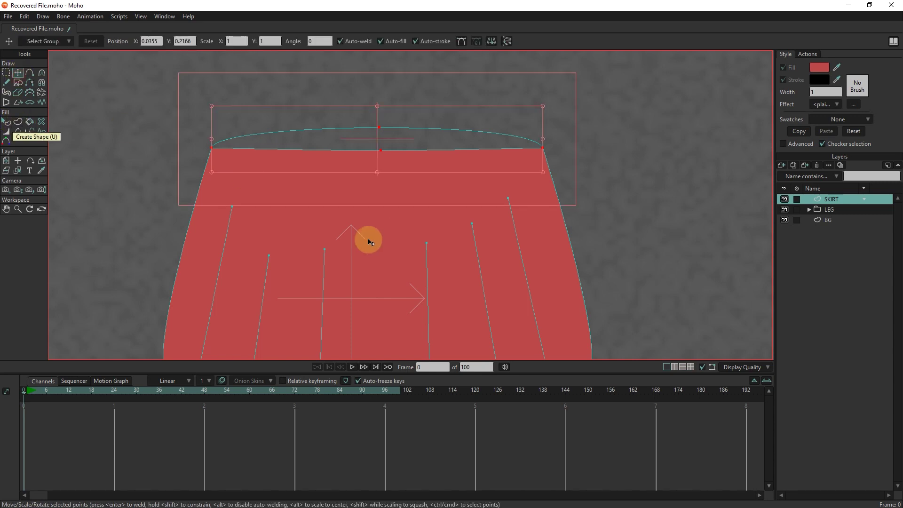
pyautogui.click(14, 123)
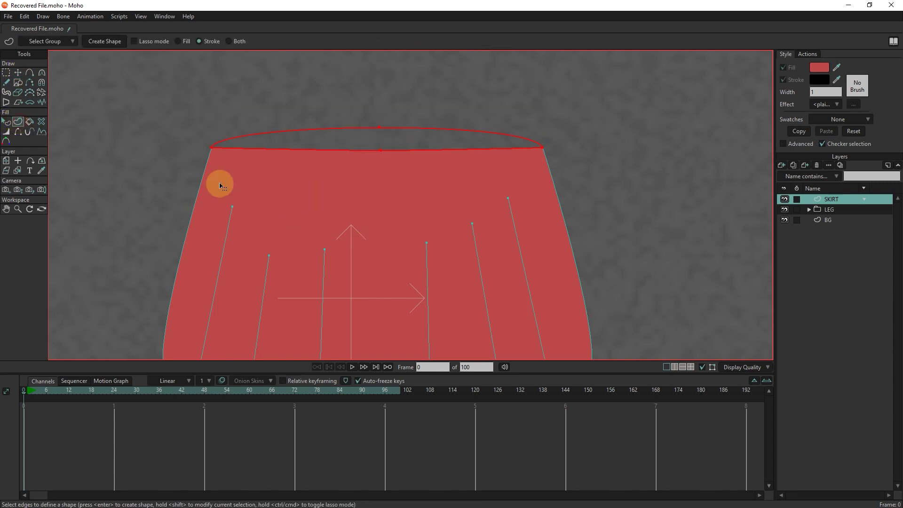
pyautogui.scroll(-2, 313, 210)
pyautogui.click(315, 212)
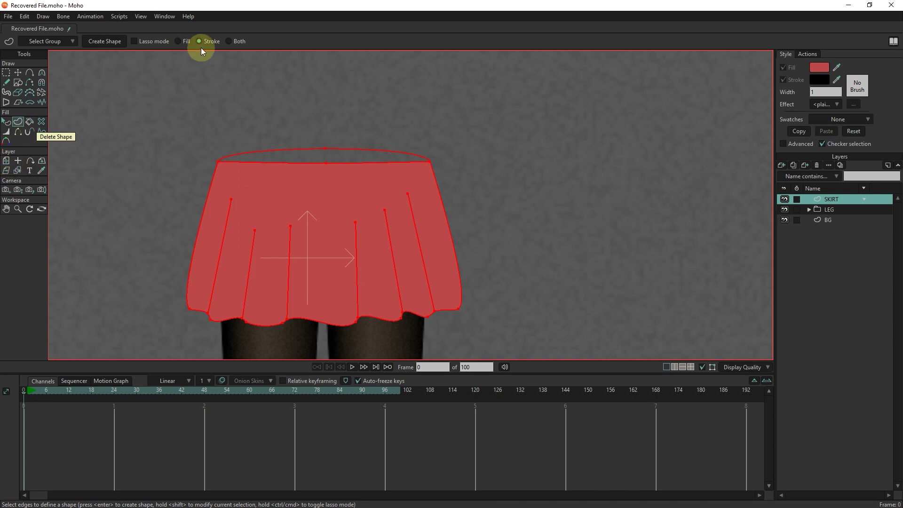
pyautogui.click(235, 41)
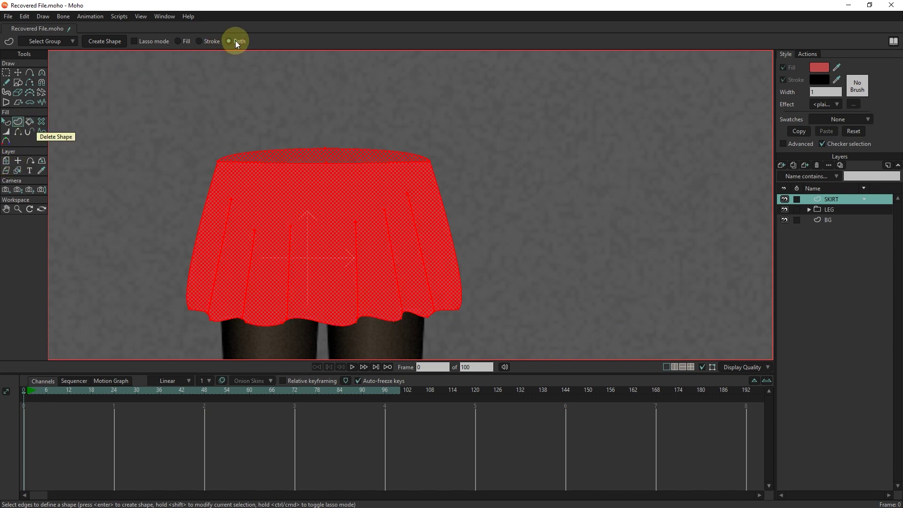
pyautogui.click(104, 41)
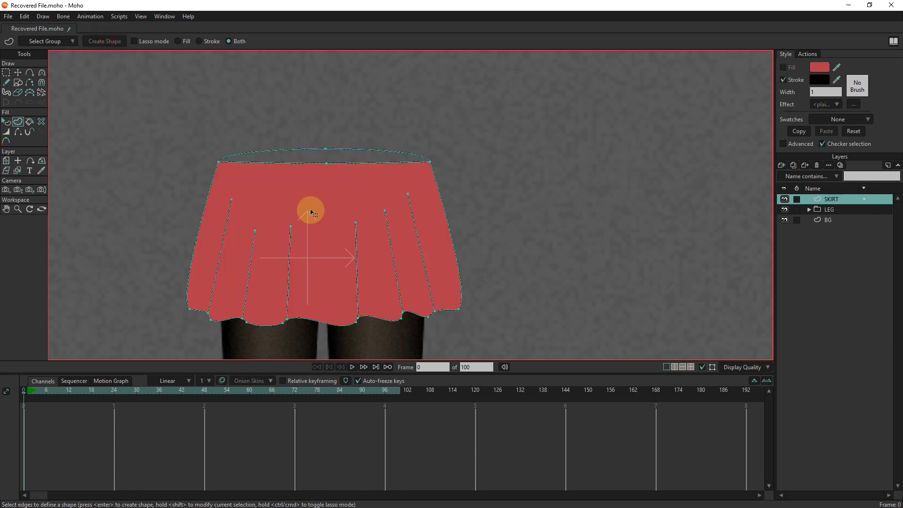
# Step: Fill the waist opening between the arched back edge and the front edge with the skirt's red
pyautogui.scroll(1, 317, 221)
pyautogui.click(29, 121)
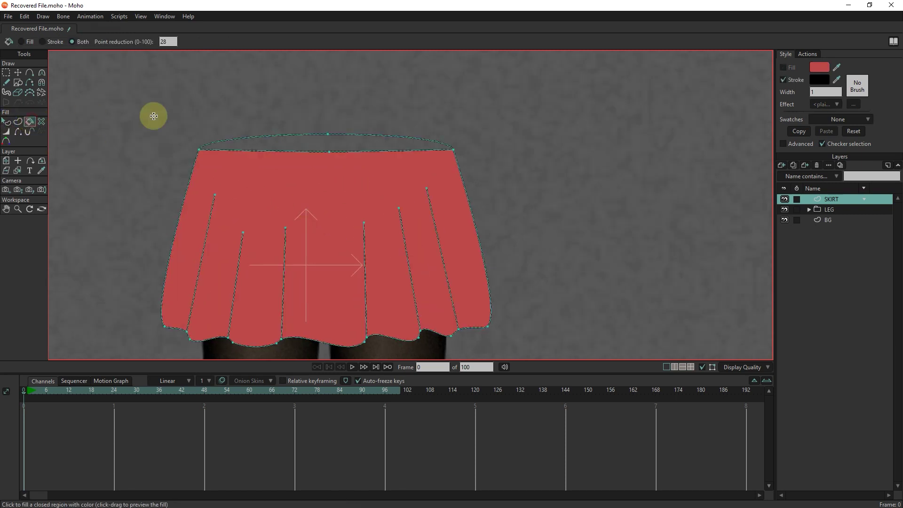
pyautogui.click(307, 141)
pyautogui.press('t')
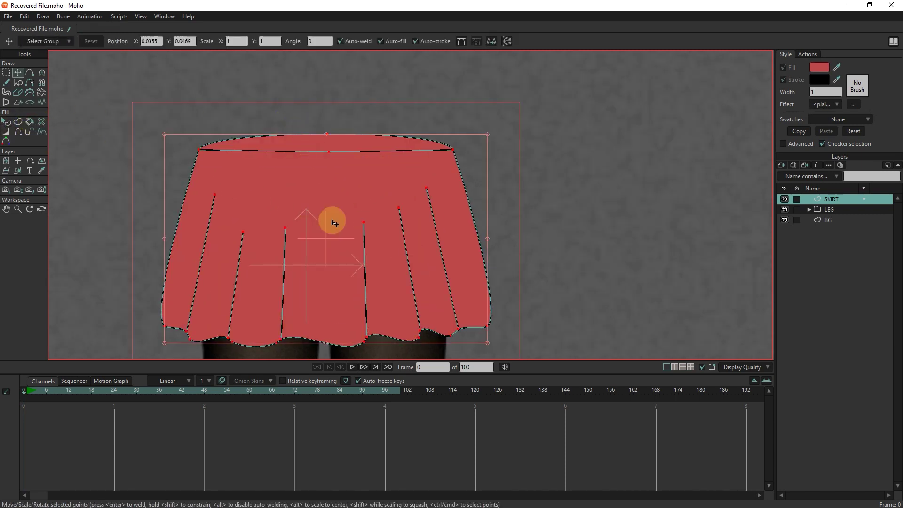
# Step: Apply a tiled Image Texture effect with the plaid image S.png to both the skirt body and waist opening fills
pyautogui.click(5, 122)
pyautogui.click(276, 209)
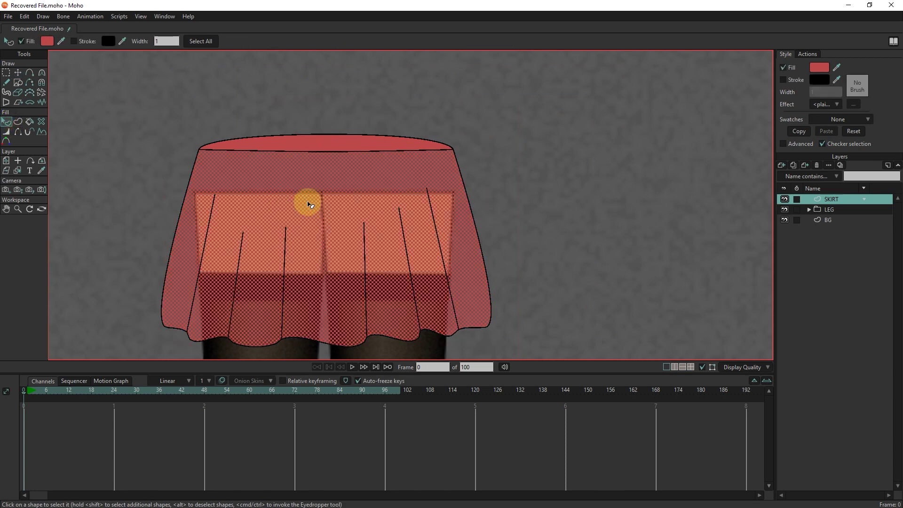
pyautogui.keyDown('shift'); pyautogui.click(333, 145); pyautogui.keyUp('shift')
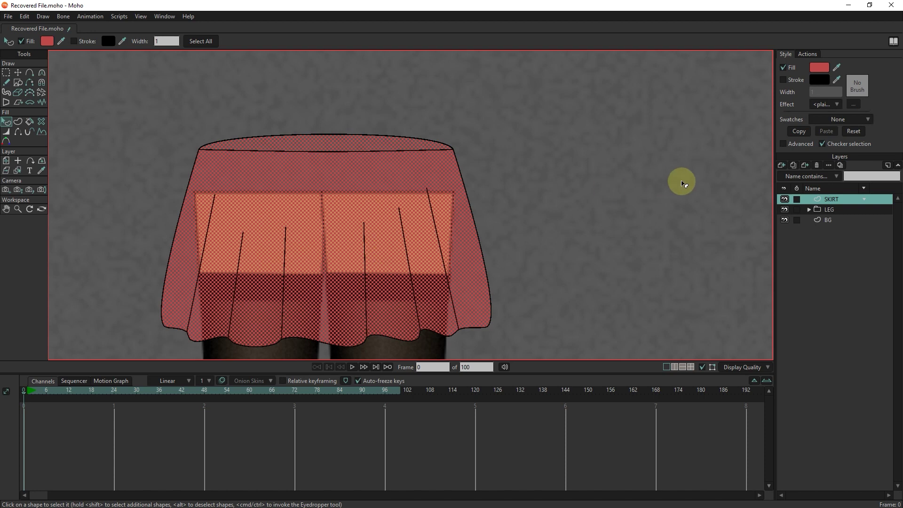
pyautogui.click(783, 144)
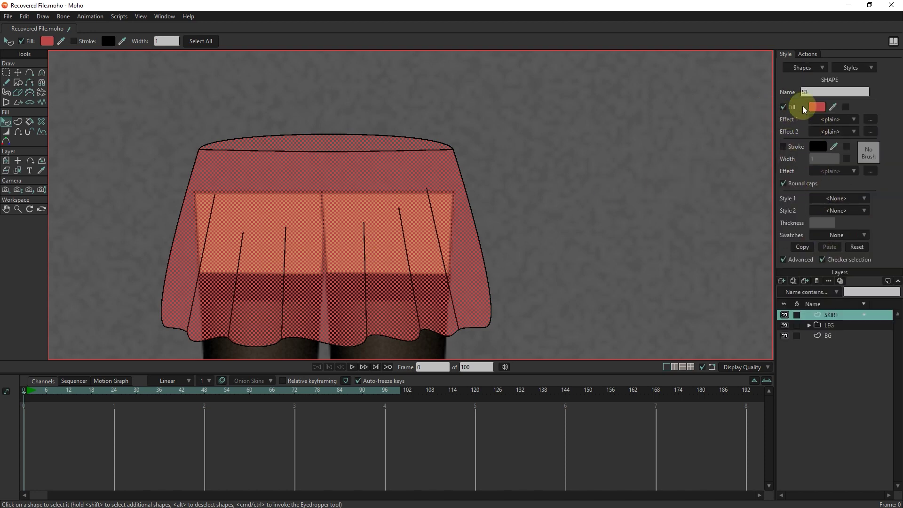
pyautogui.click(821, 120)
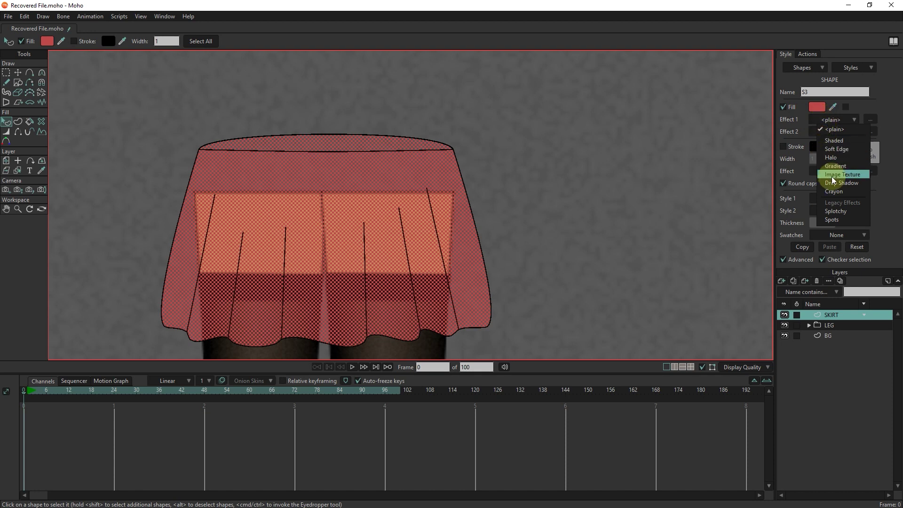
pyautogui.click(843, 175)
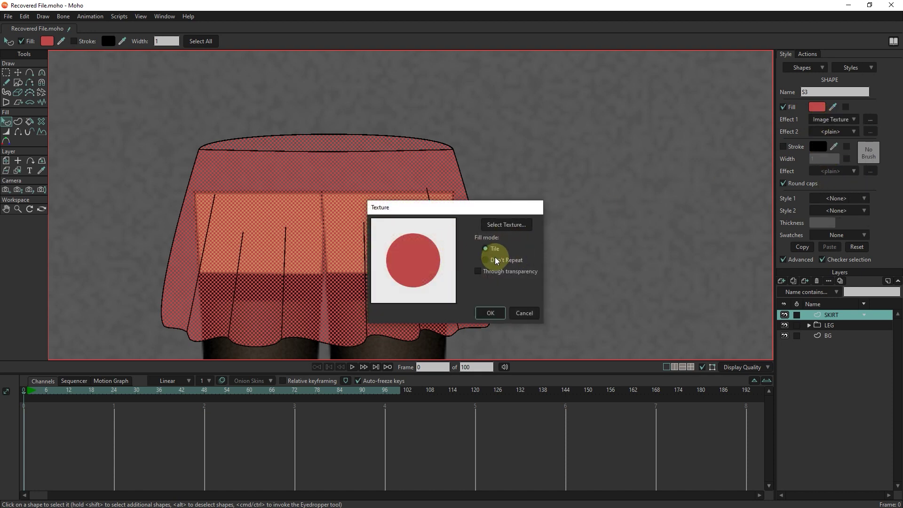
pyautogui.click(506, 224)
pyautogui.click(477, 292)
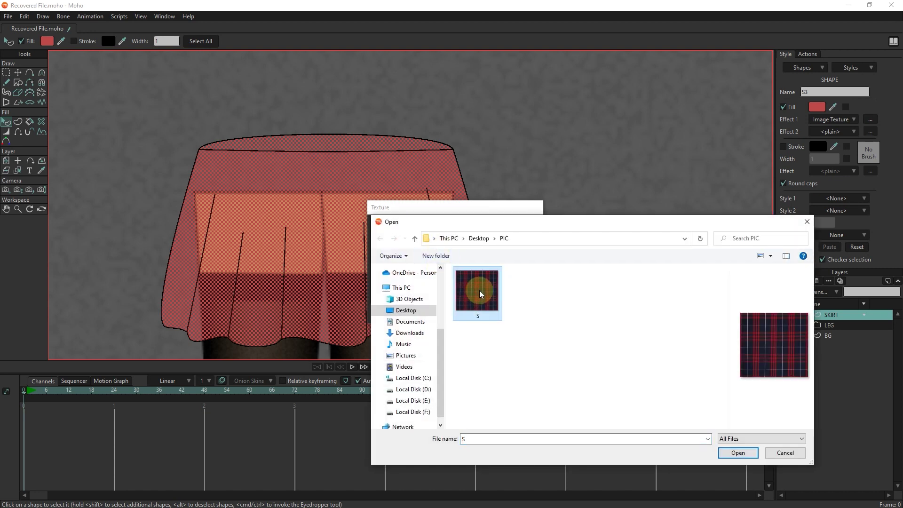
pyautogui.click(736, 451)
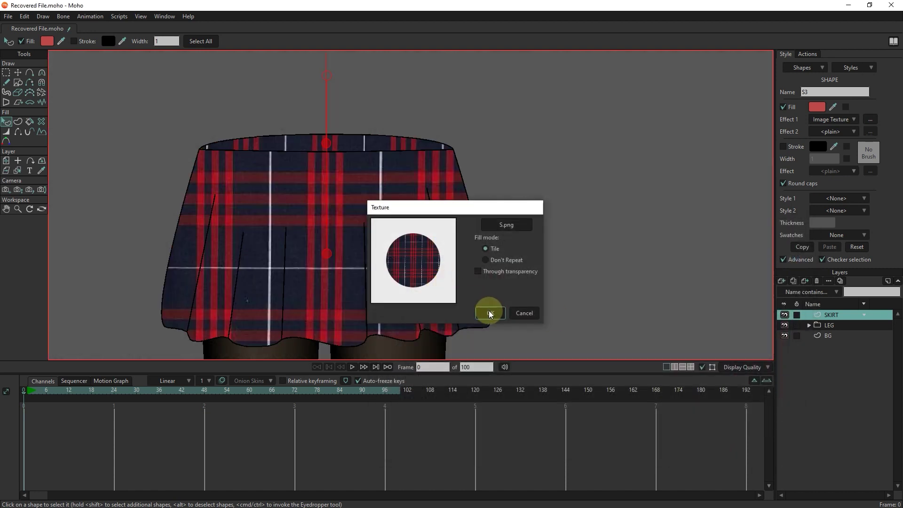
pyautogui.click(489, 314)
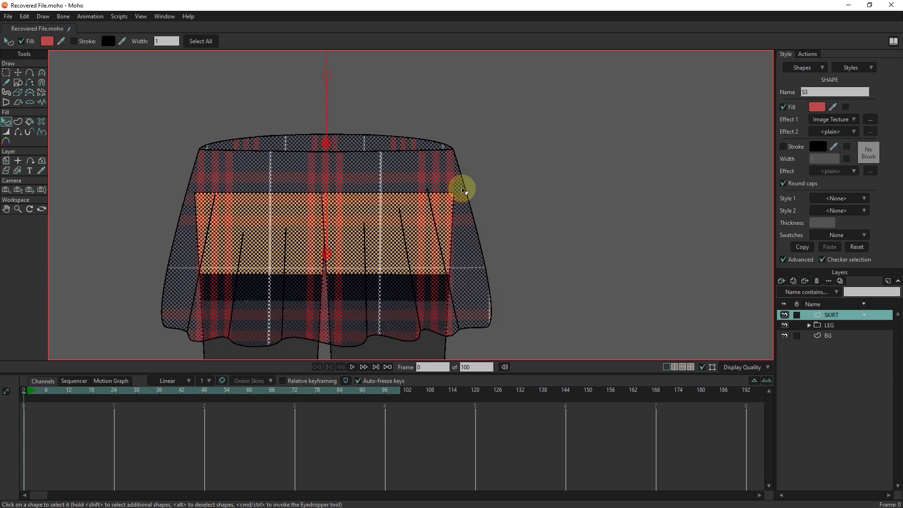
# Step: Undo the trial rescaling of the skirt body's plaid and enlarge the waist opening's texture so its stripes line up with the body
pyautogui.click(504, 190)
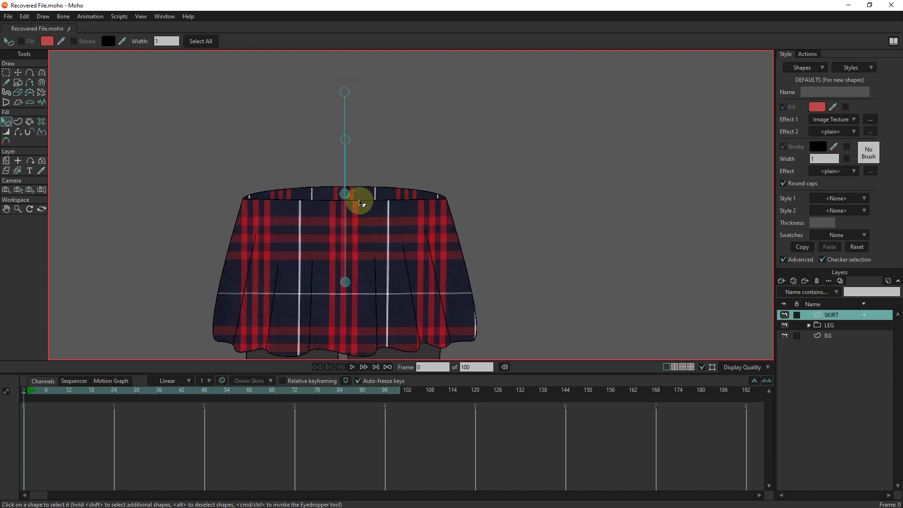
pyautogui.moveTo(345, 140); pyautogui.dragTo(345, 154)
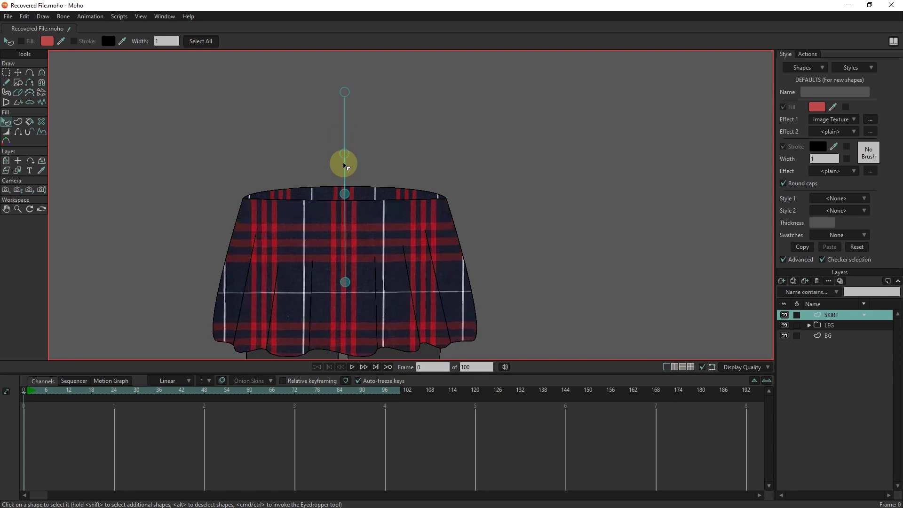
pyautogui.hotkey('ctrl', 'z')
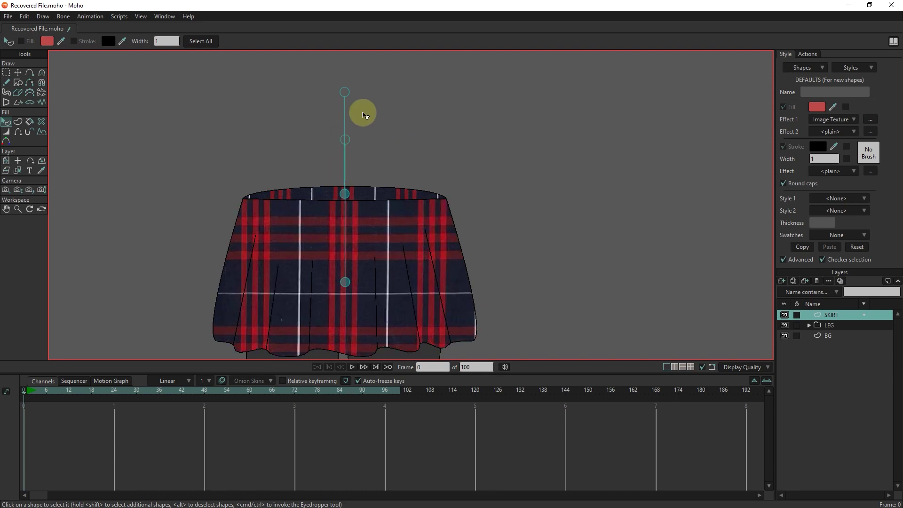
pyautogui.moveTo(344, 92); pyautogui.dragTo(344, 56)
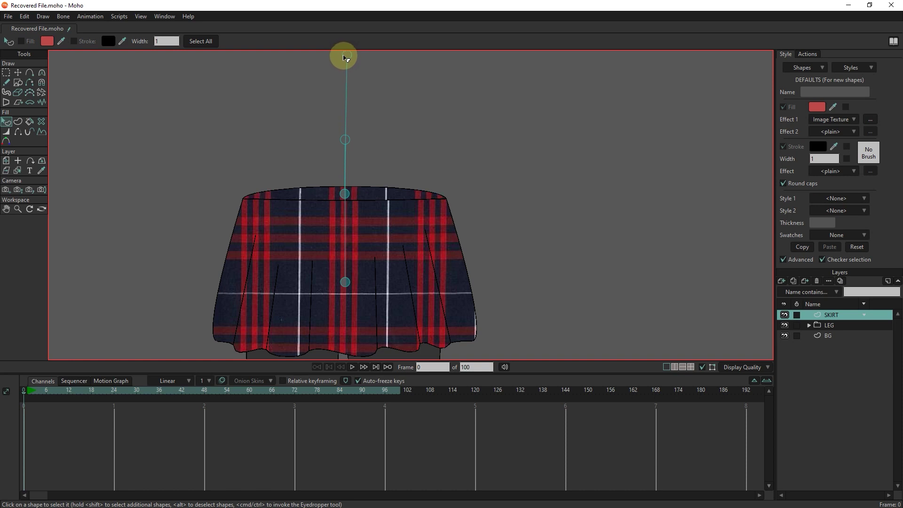
pyautogui.click(368, 192)
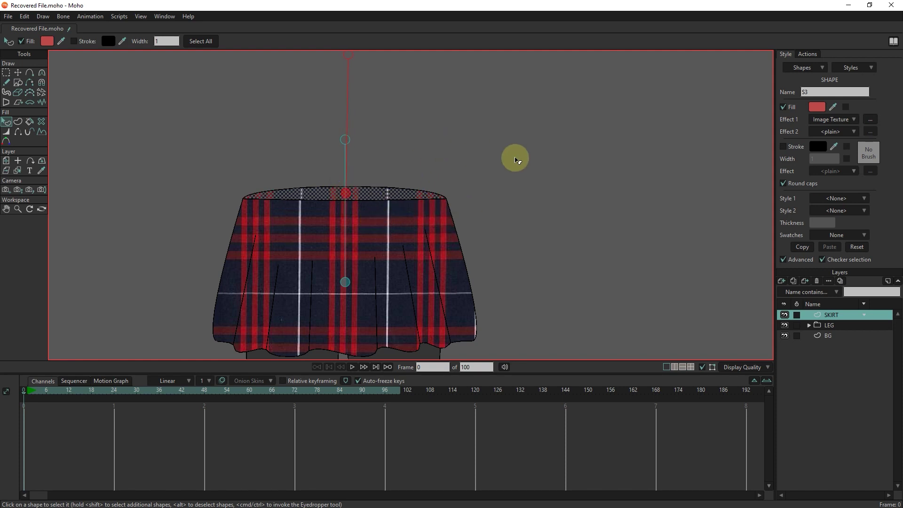
pyautogui.click(515, 160)
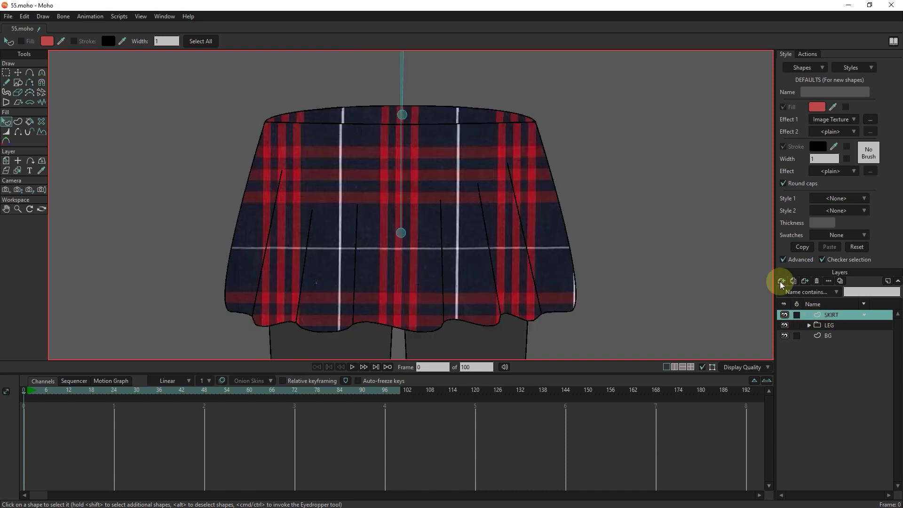
# Step: Add a bone layer, put the SKIRT layer inside it, and make the bone layer active
pyautogui.click(781, 281)
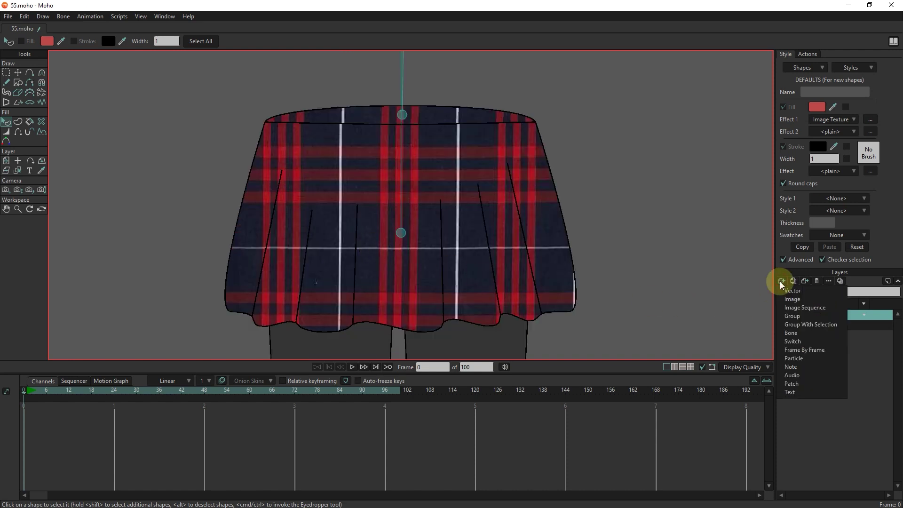
pyautogui.click(791, 333)
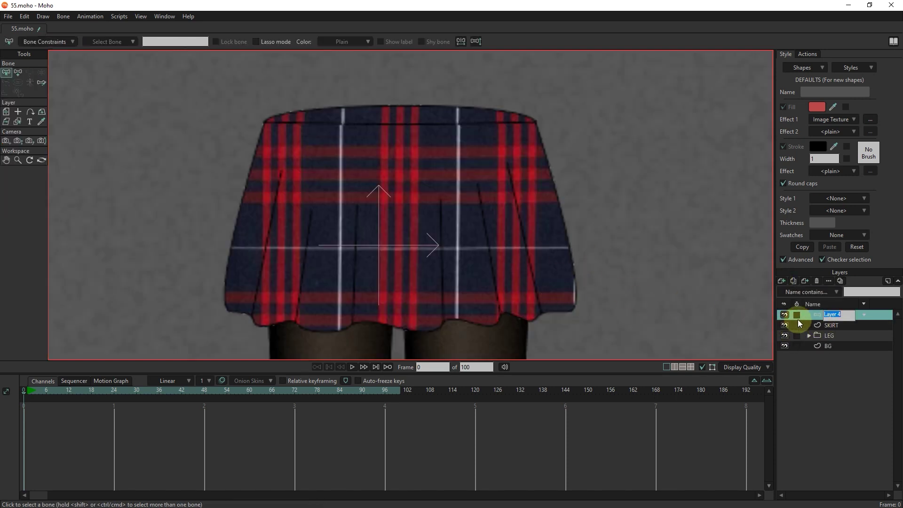
pyautogui.moveTo(817, 326)
pyautogui.mouseDown()
pyautogui.moveTo(836, 319)
pyautogui.moveTo(809, 311)
pyautogui.mouseUp()
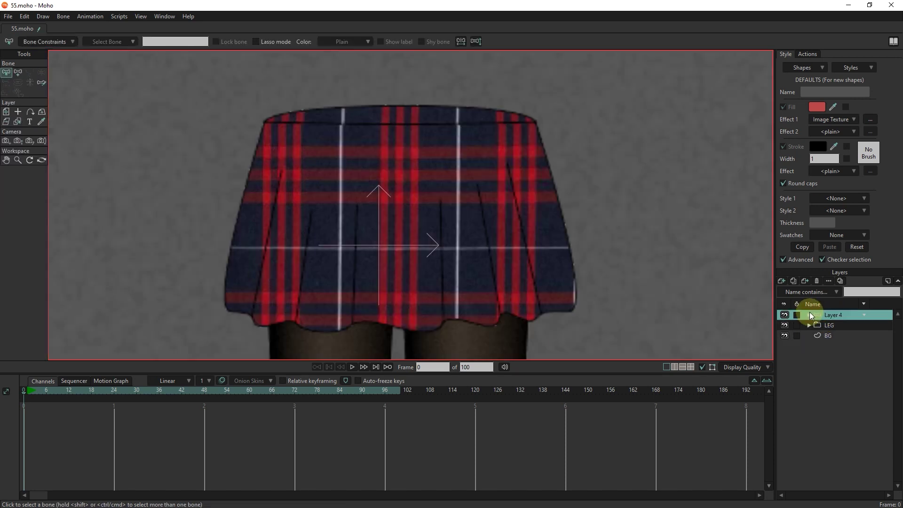
pyautogui.click(809, 315)
pyautogui.click(837, 326)
pyautogui.click(826, 314)
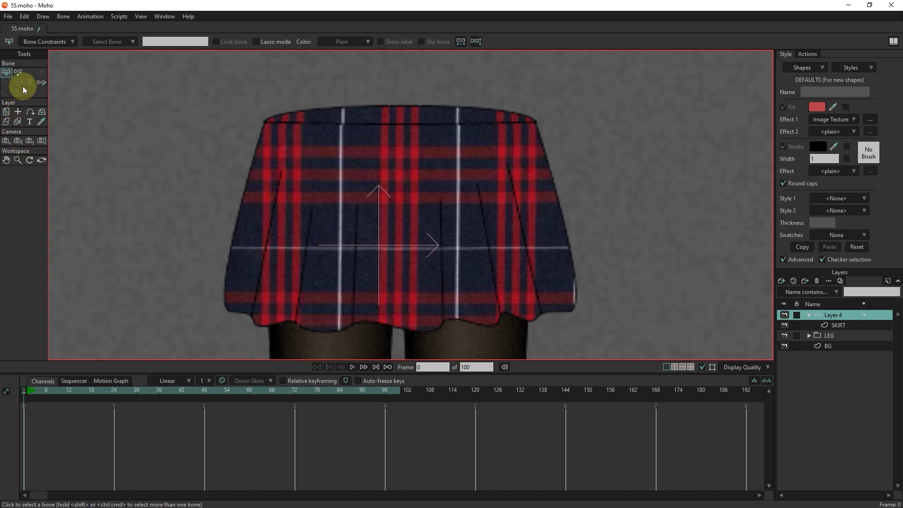
# Step: Place four evenly spaced pin bones along the skirt's waistline and colour them green
pyautogui.click(19, 74)
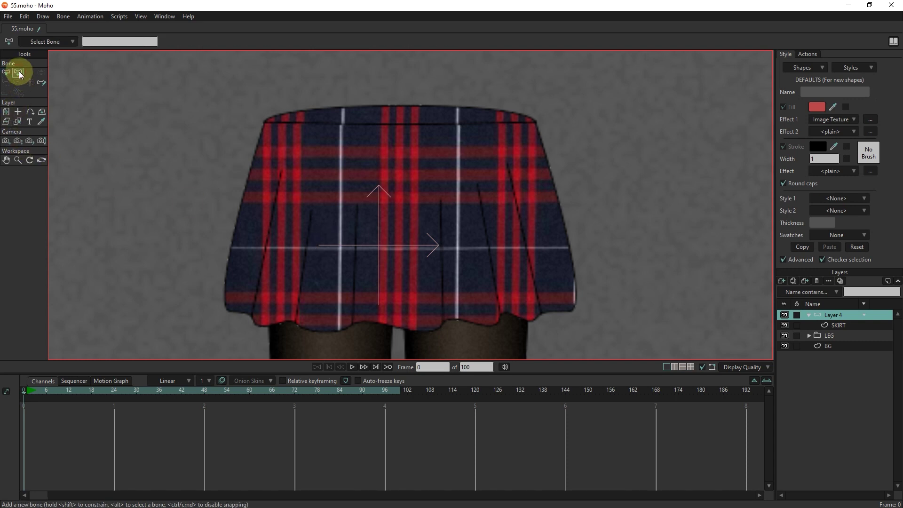
pyautogui.click(294, 128)
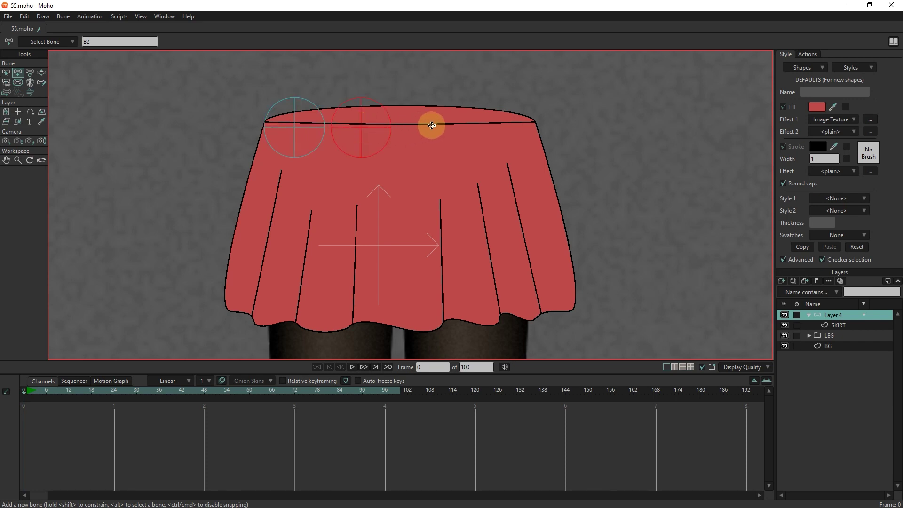
pyautogui.click(500, 125)
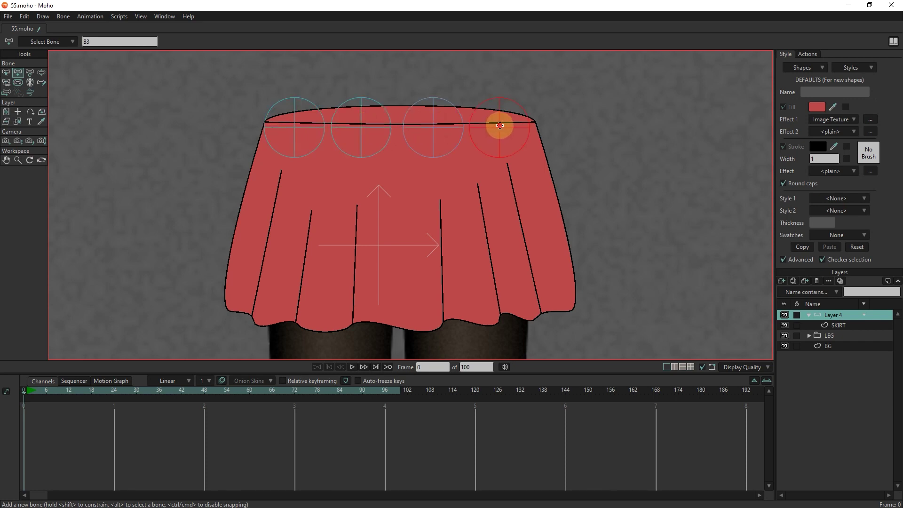
pyautogui.click(6, 71)
pyautogui.moveTo(554, 81); pyautogui.dragTo(254, 178)
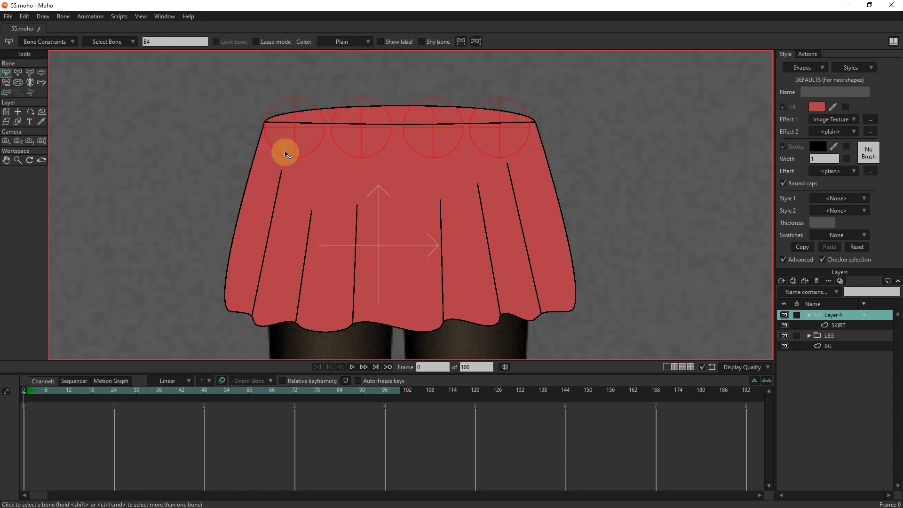
pyautogui.click(360, 42)
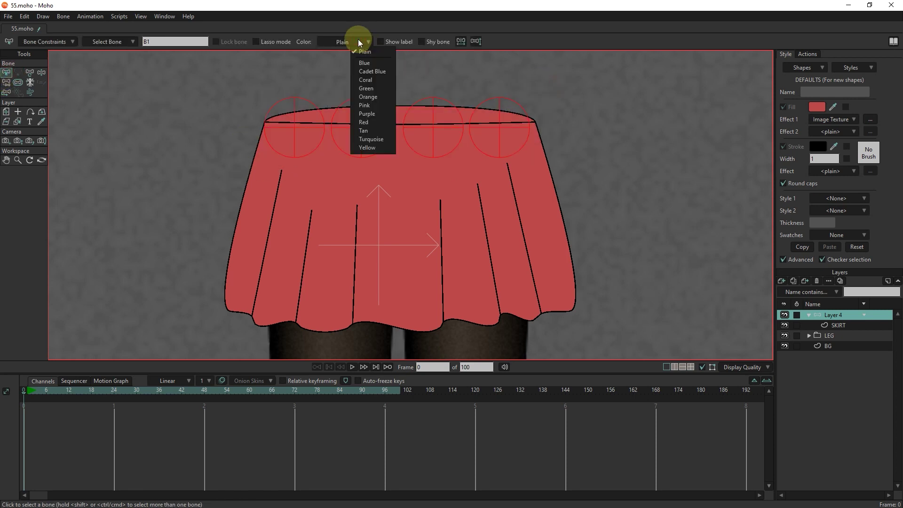
pyautogui.click(366, 88)
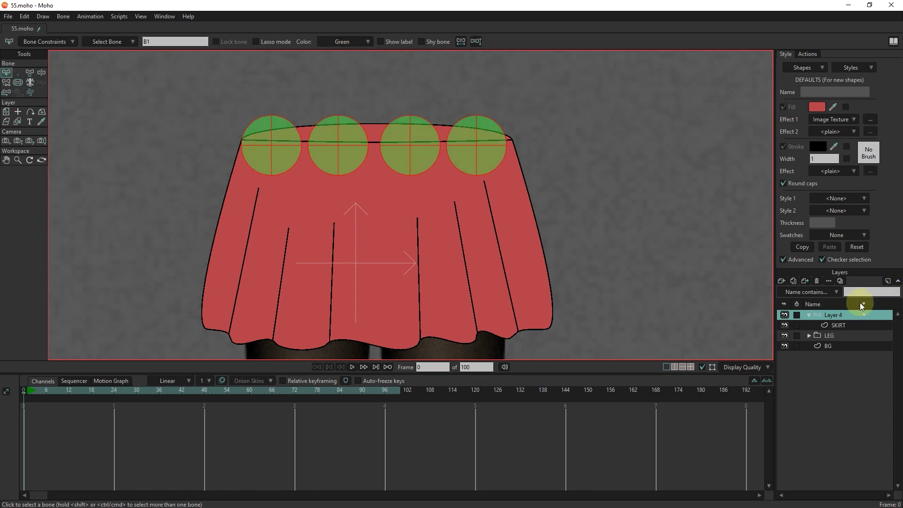
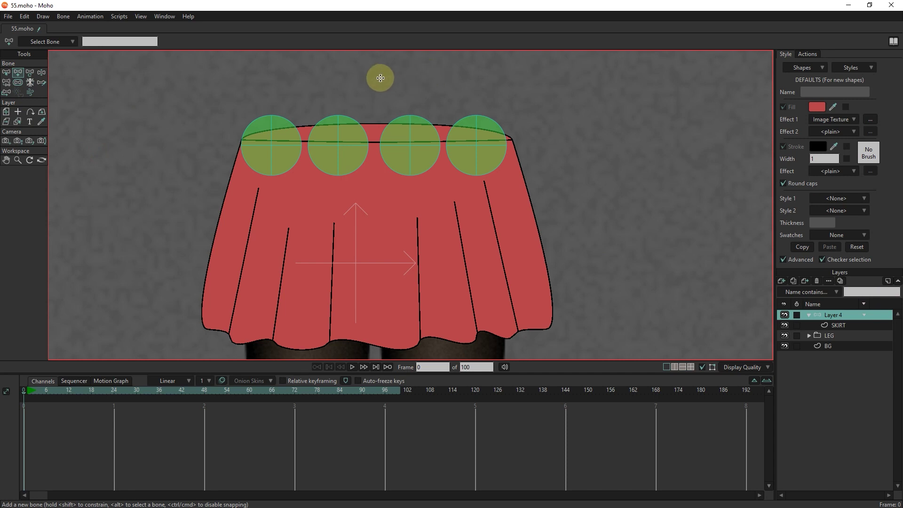
# Step: Add a fifth pin bone centred above the waistline and colour it green
pyautogui.moveTo(366, 121); pyautogui.dragTo(359, 153)
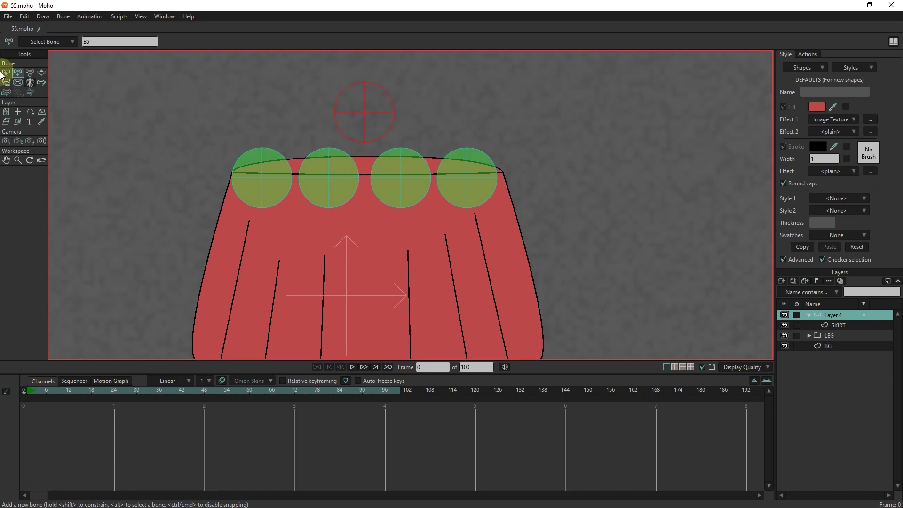
pyautogui.press('z')
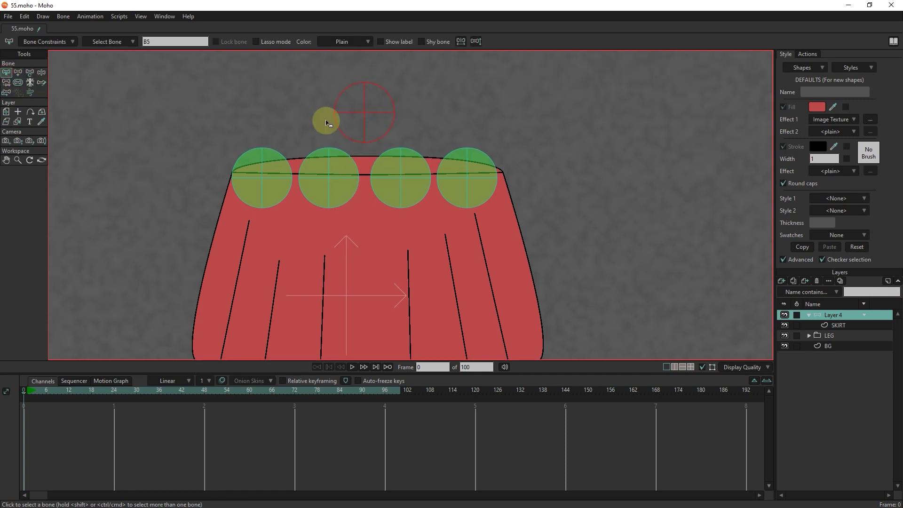
pyautogui.click(368, 42)
pyautogui.click(373, 90)
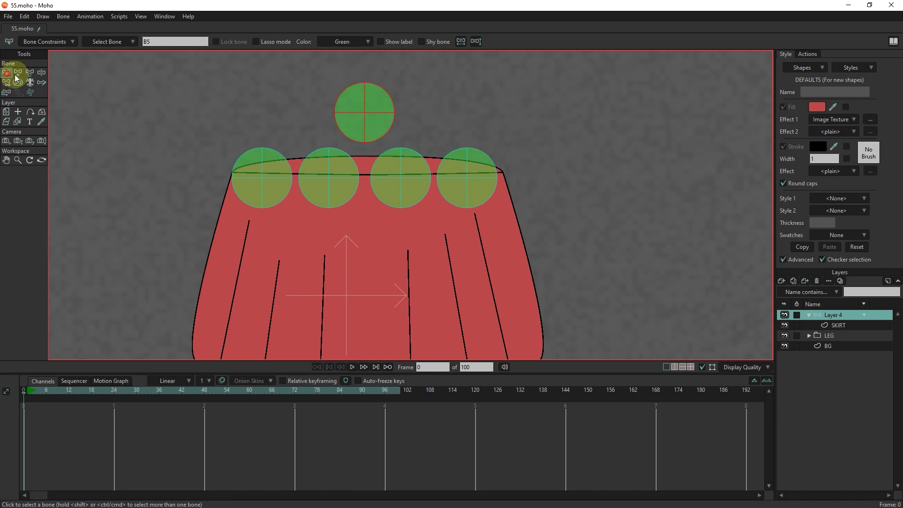
# Step: Show the bone strength of all five pin bones
pyautogui.moveTo(529, 87); pyautogui.dragTo(204, 207)
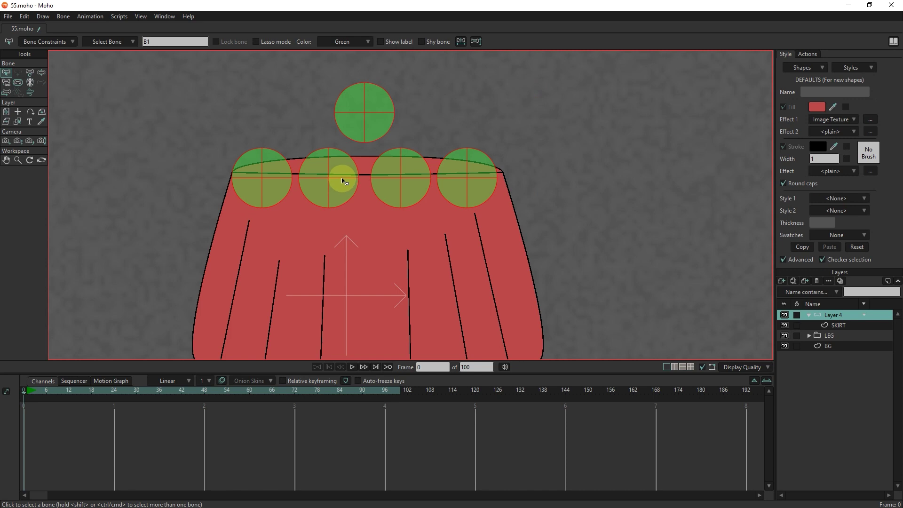
pyautogui.click(18, 82)
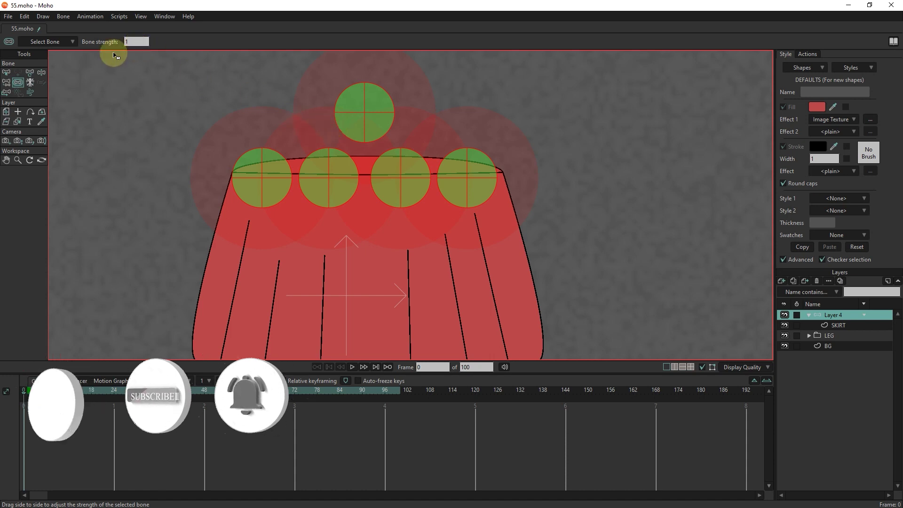
pyautogui.click(7, 72)
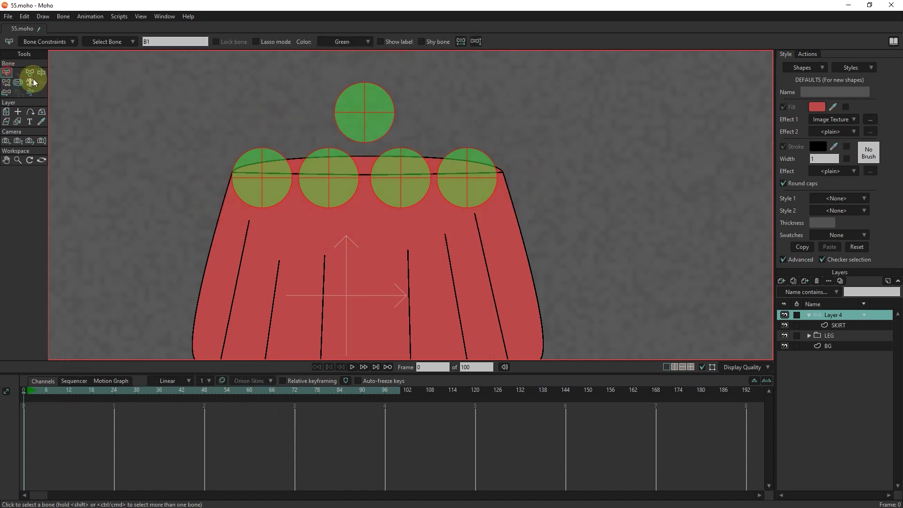
# Step: Parent the four waistline pin bones to the single pin bone above them
pyautogui.moveTo(585, 169); pyautogui.dragTo(186, 234)
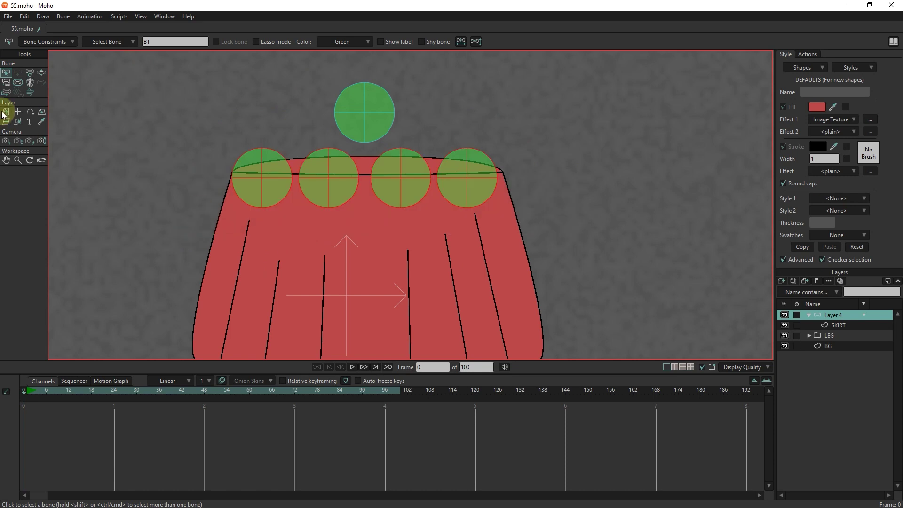
pyautogui.click(8, 83)
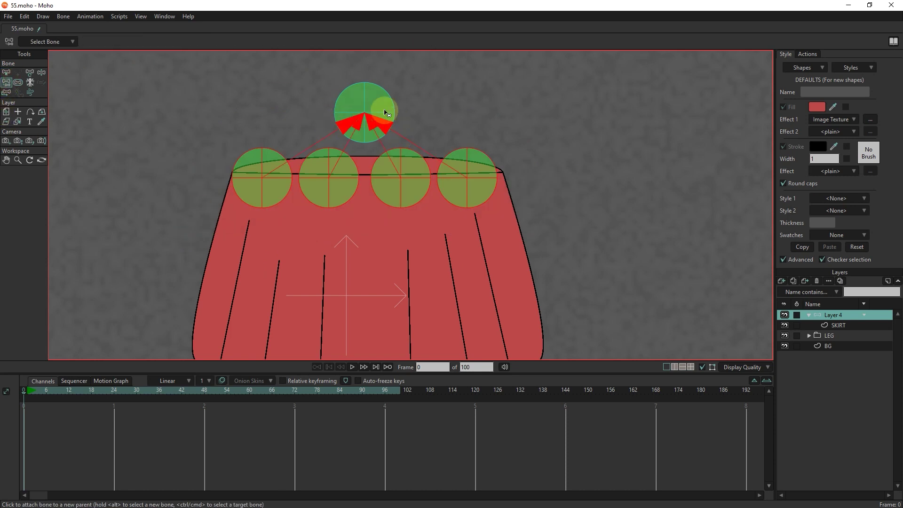
pyautogui.click(7, 74)
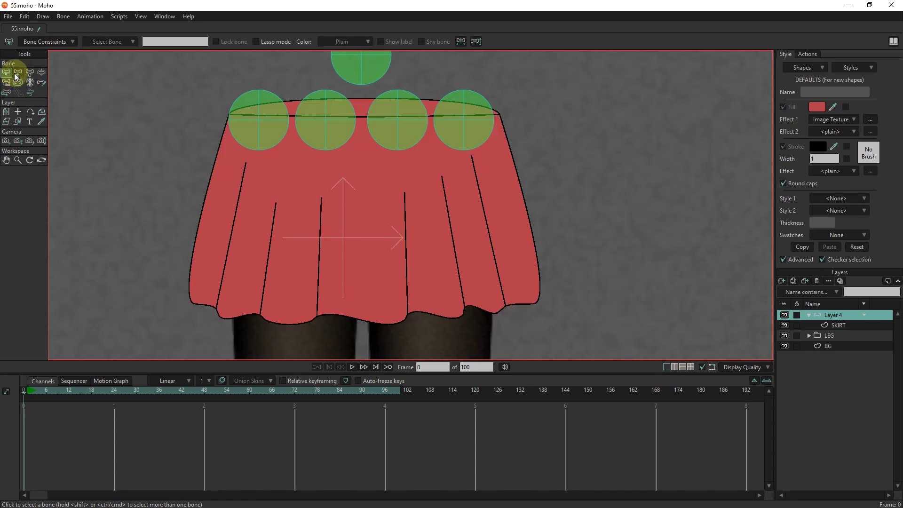
# Step: Draw a chain of three bones down the skirt's left edge, from below the waist to the hem
pyautogui.click(16, 74)
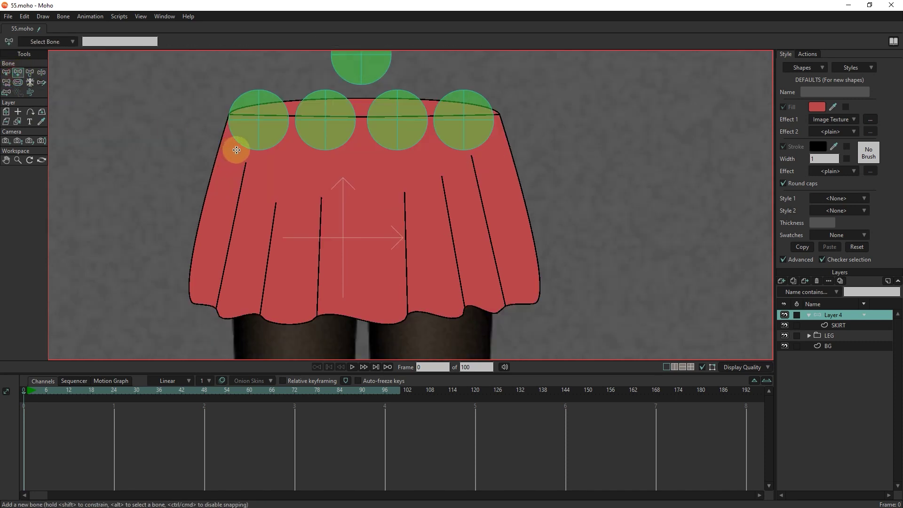
pyautogui.moveTo(236, 150); pyautogui.dragTo(222, 205)
pyautogui.hotkey('ctrl', 'z')
pyautogui.moveTo(229, 153); pyautogui.dragTo(198, 313)
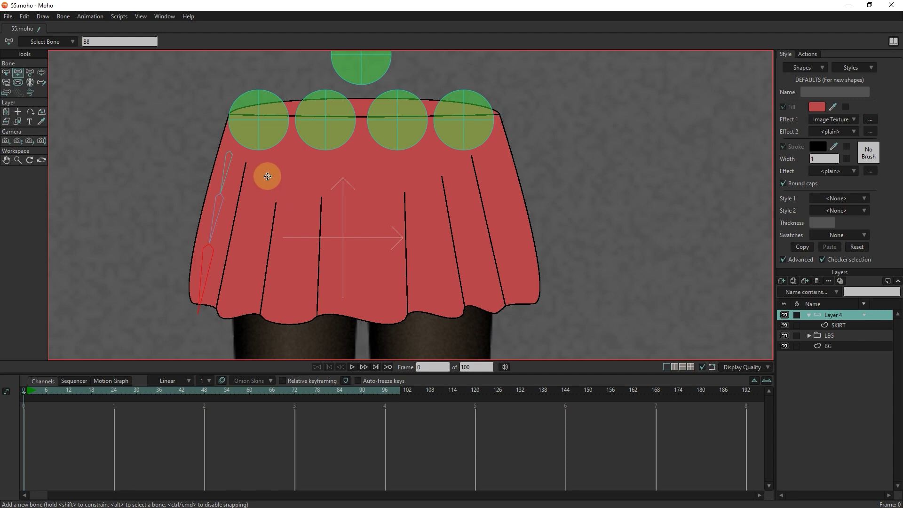
# Step: Draw two more three-bone chains down to the hem, one between the two leftmost folds and one beside the third fold
pyautogui.moveTo(273, 164); pyautogui.dragTo(243, 282)
pyautogui.moveTo(243, 282); pyautogui.dragTo(232, 334)
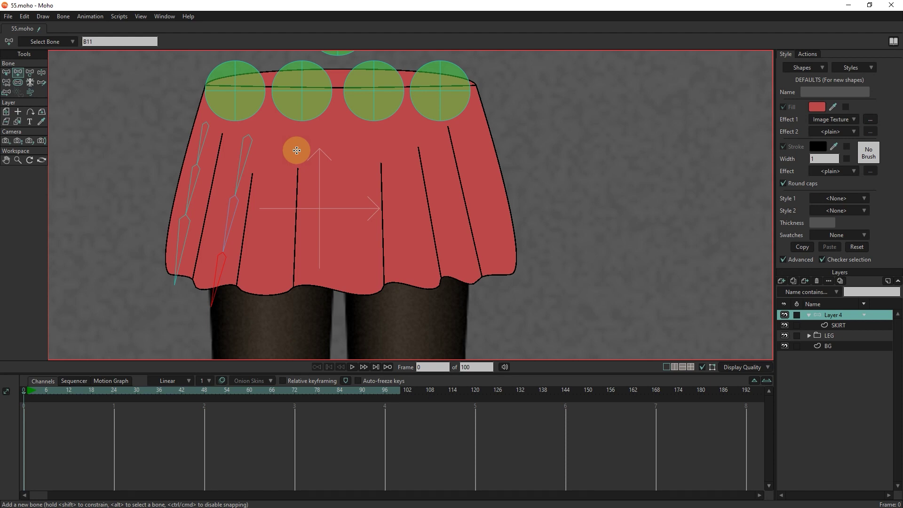
pyautogui.moveTo(293, 151); pyautogui.dragTo(294, 206)
pyautogui.moveTo(295, 206); pyautogui.dragTo(294, 253)
pyautogui.moveTo(295, 253); pyautogui.dragTo(293, 303)
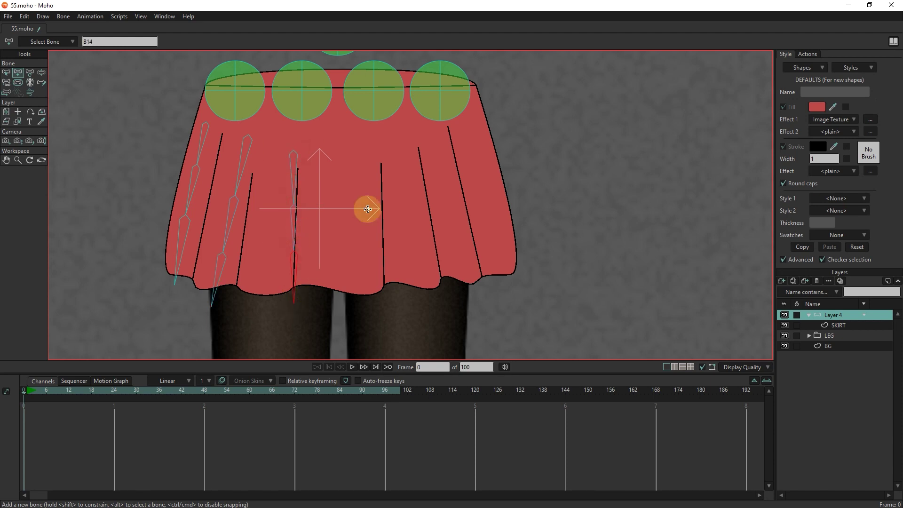
# Step: Duplicate the vertical bone chain beside the third fold and place the copy just left of the fourth fold
pyautogui.press('z')
pyautogui.click(365, 257)
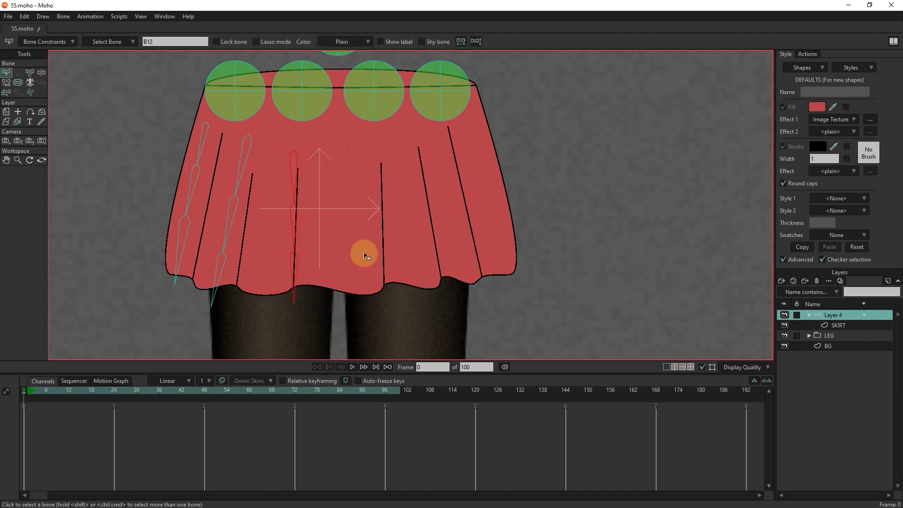
pyautogui.press('t')
pyautogui.moveTo(298, 153); pyautogui.dragTo(357, 172)
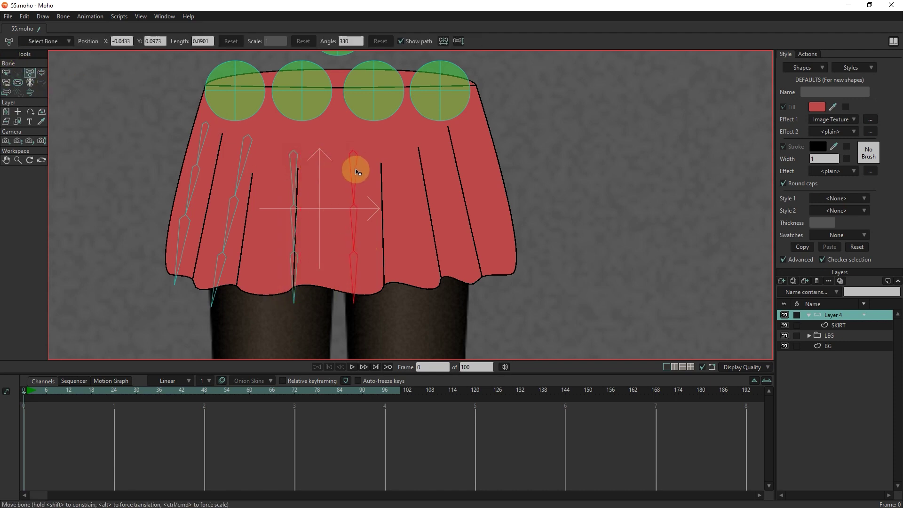
# Step: Duplicate the second chain from the left and place the copy near the fifth fold line on the skirt's right side
pyautogui.press('z')
pyautogui.moveTo(262, 139); pyautogui.dragTo(212, 322)
pyautogui.press('t')
pyautogui.moveTo(248, 161); pyautogui.dragTo(448, 176)
# Step: Rotate the copied chain's bones so they slant outward between the two rightmost fold lines, with the upper bone at about 280.58 degrees
pyautogui.click(7, 72)
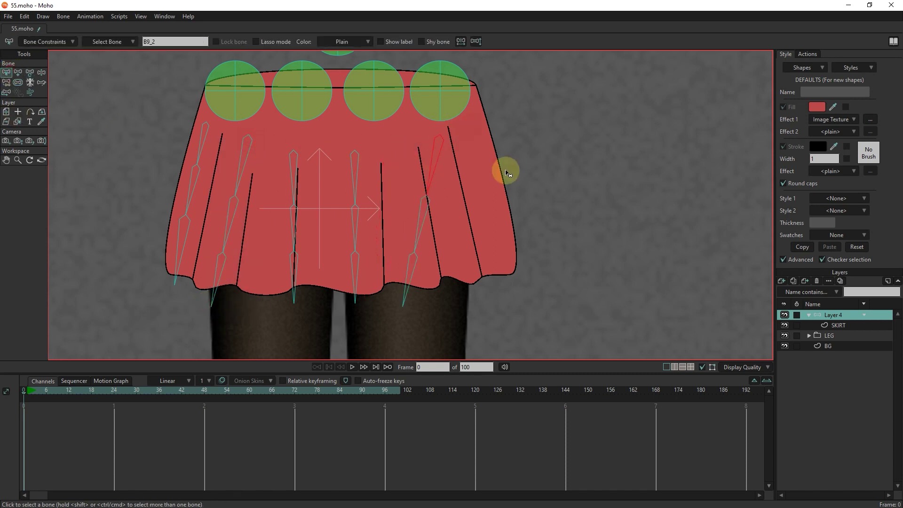
pyautogui.click(460, 41)
pyautogui.click(479, 40)
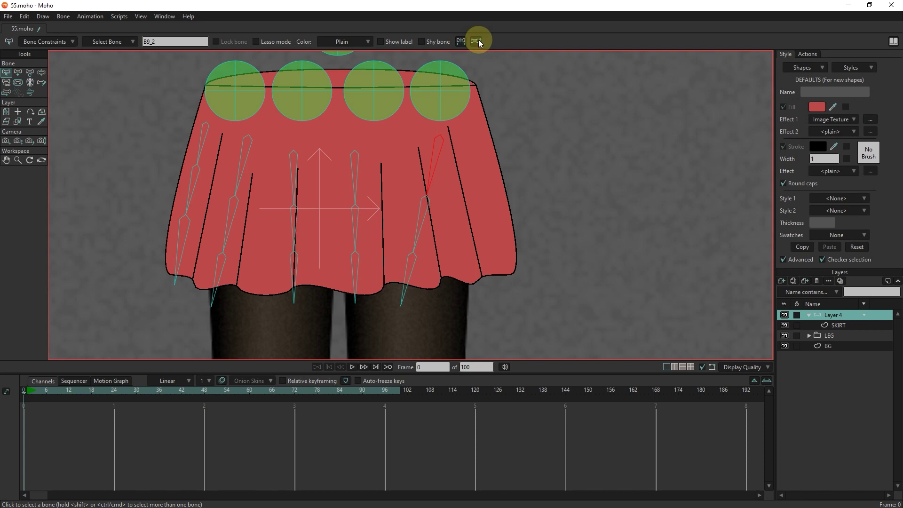
pyautogui.click(30, 73)
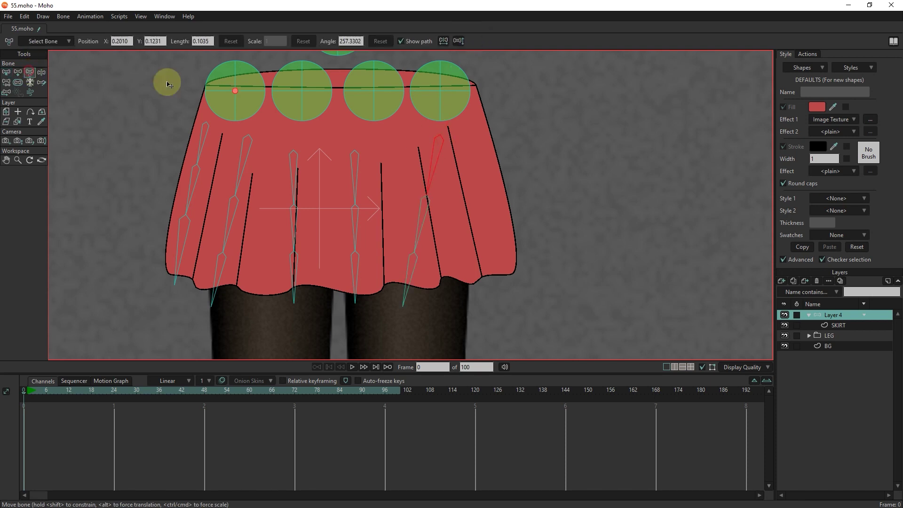
pyautogui.moveTo(431, 142); pyautogui.dragTo(442, 142)
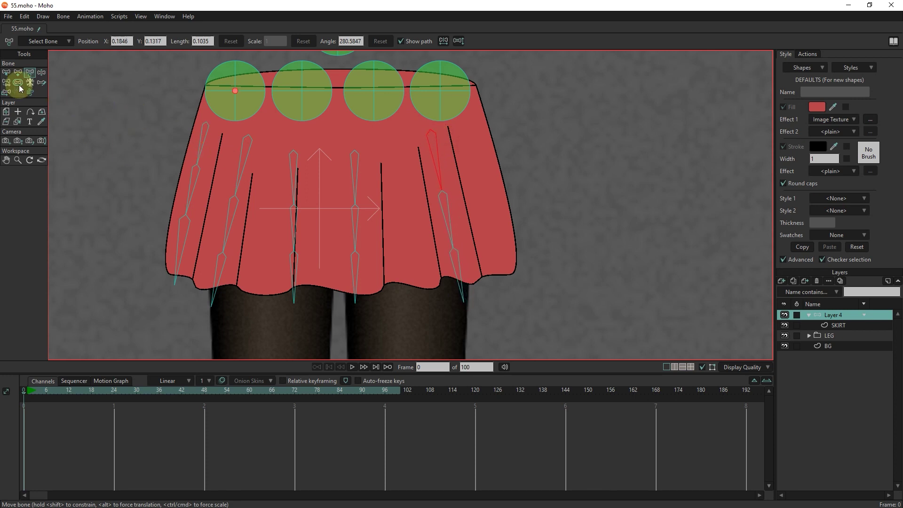
# Step: Duplicate the left-edge bone chain, move the copy to the skirt's right edge, and swing it to slant outward
pyautogui.click(7, 72)
pyautogui.click(180, 221)
pyautogui.press('t')
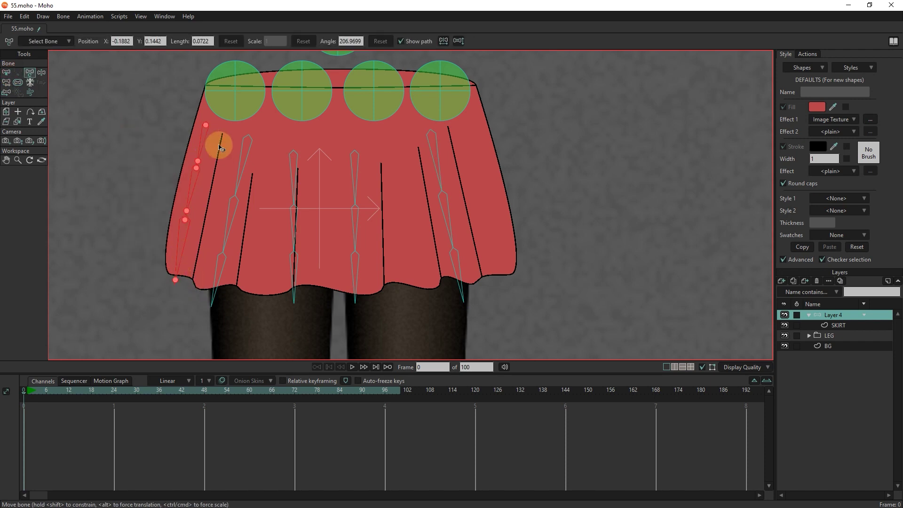
pyautogui.moveTo(203, 125); pyautogui.dragTo(260, 135)
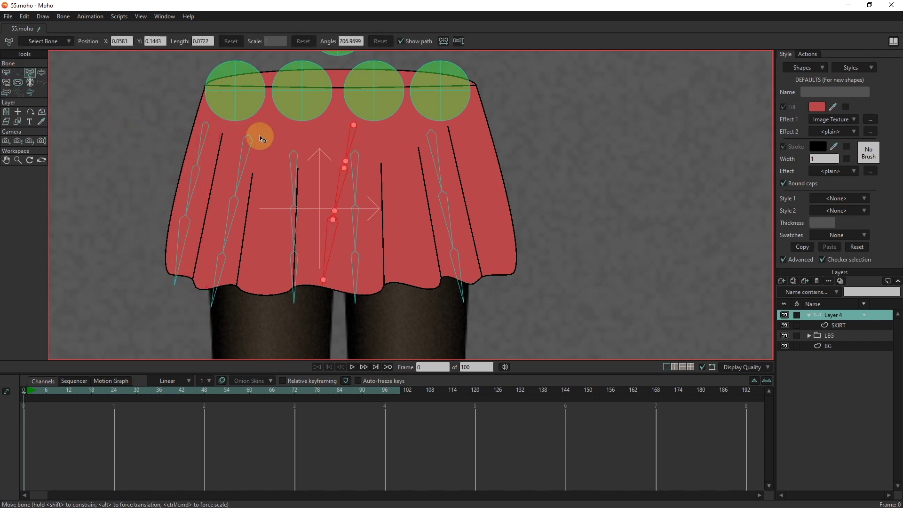
pyautogui.moveTo(356, 127); pyautogui.dragTo(506, 223)
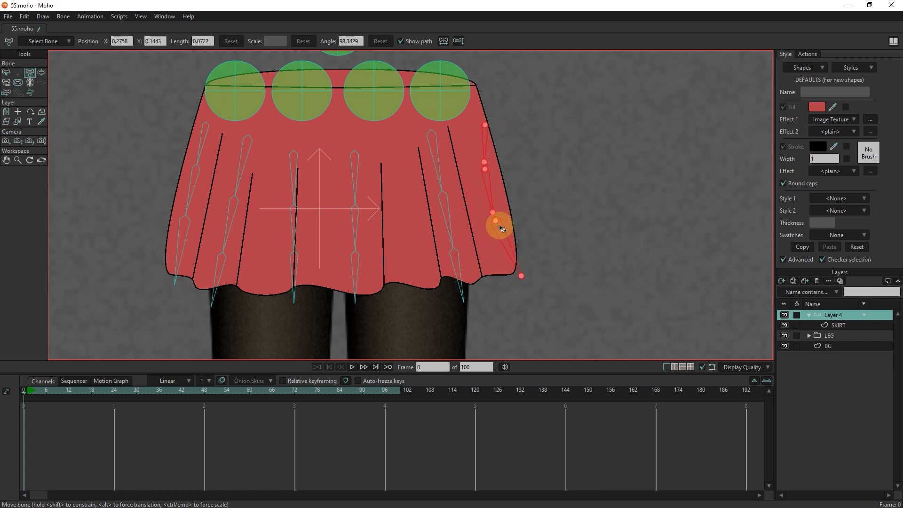
# Step: Rotate the individual bones of the right-edge chain to follow the skirt's outline, with the upper bone at about 277.98 degrees
pyautogui.click(6, 73)
pyautogui.click(571, 252)
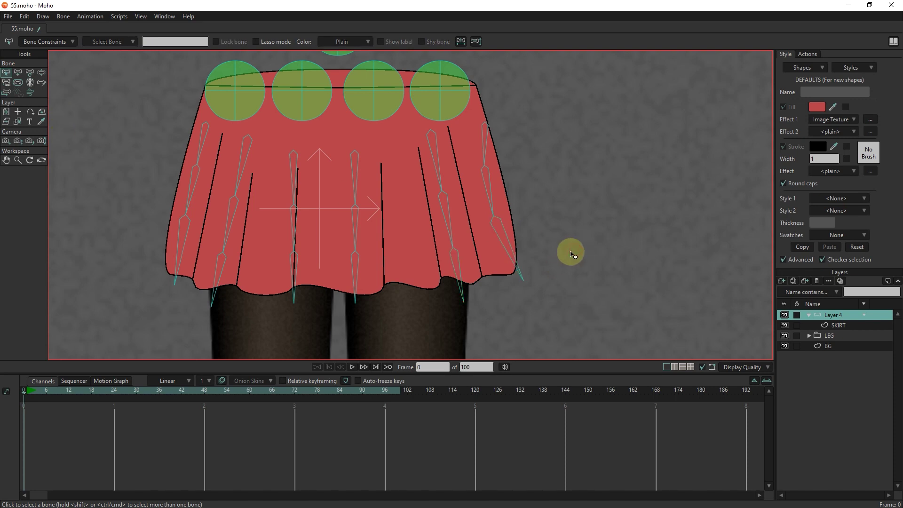
pyautogui.click(29, 73)
pyautogui.moveTo(504, 220); pyautogui.dragTo(520, 234)
pyautogui.moveTo(485, 170); pyautogui.dragTo(527, 218)
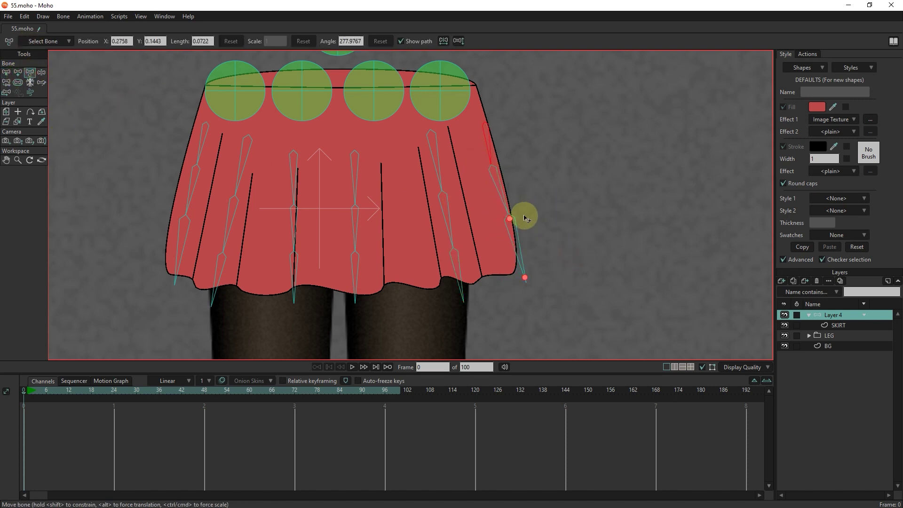
# Step: Move the right-edge bone chain inward so it sits inside the skirt's right outline
pyautogui.click(489, 174)
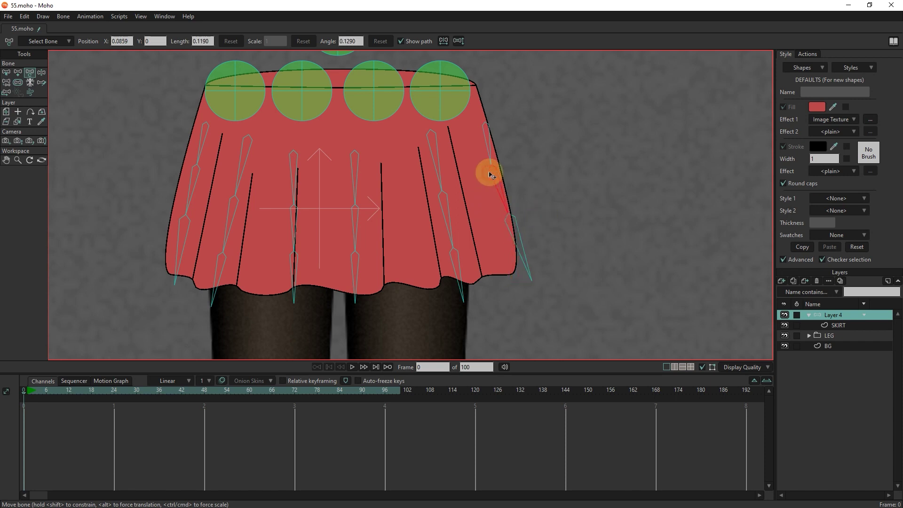
pyautogui.moveTo(487, 177); pyautogui.dragTo(480, 126)
pyautogui.click(250, 152)
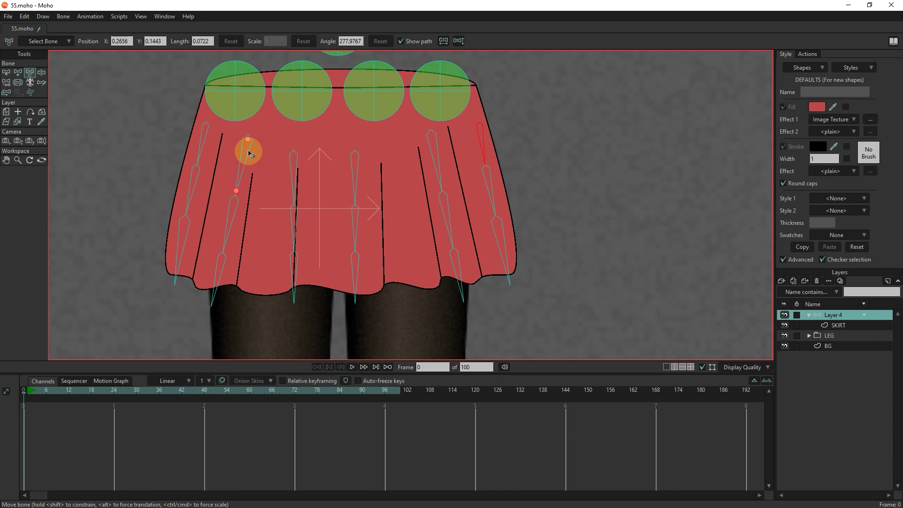
# Step: Select all six skirt bone chains and set their bone color to Yellow
pyautogui.click(6, 73)
pyautogui.moveTo(544, 145); pyautogui.dragTo(149, 332)
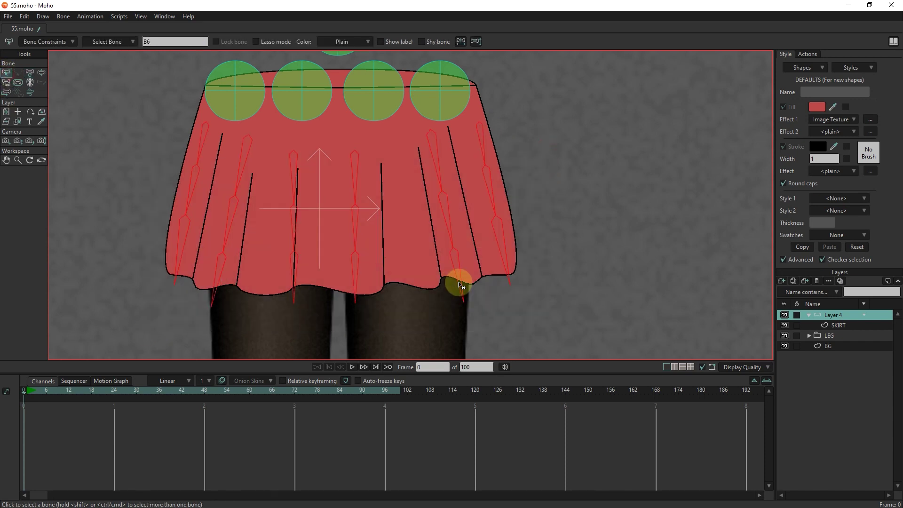
pyautogui.click(363, 41)
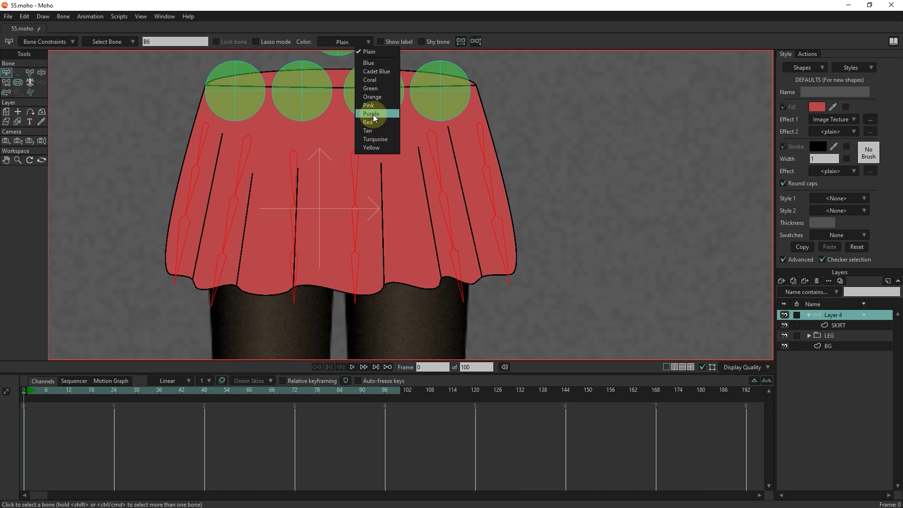
pyautogui.click(375, 147)
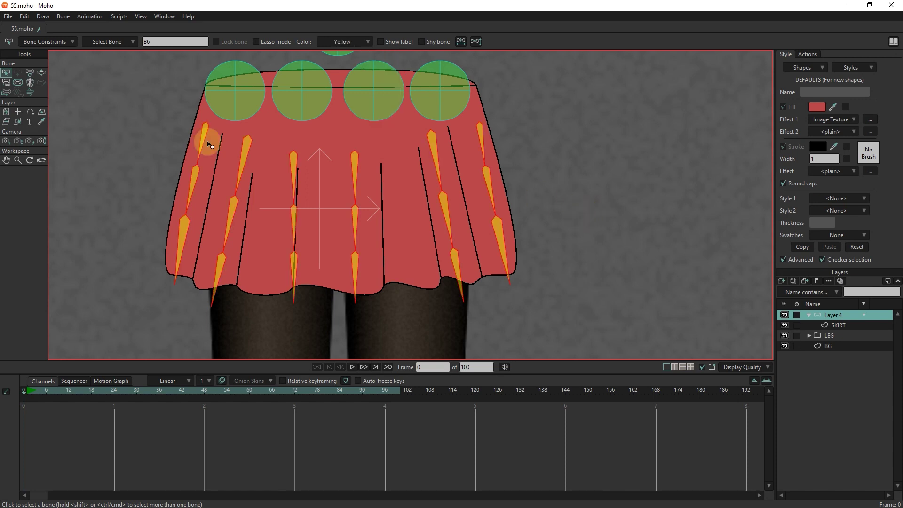
# Step: Select the fourth bone chain from the left and move it outward, closer to the neighbouring fold line
pyautogui.moveTo(379, 164); pyautogui.dragTo(345, 327)
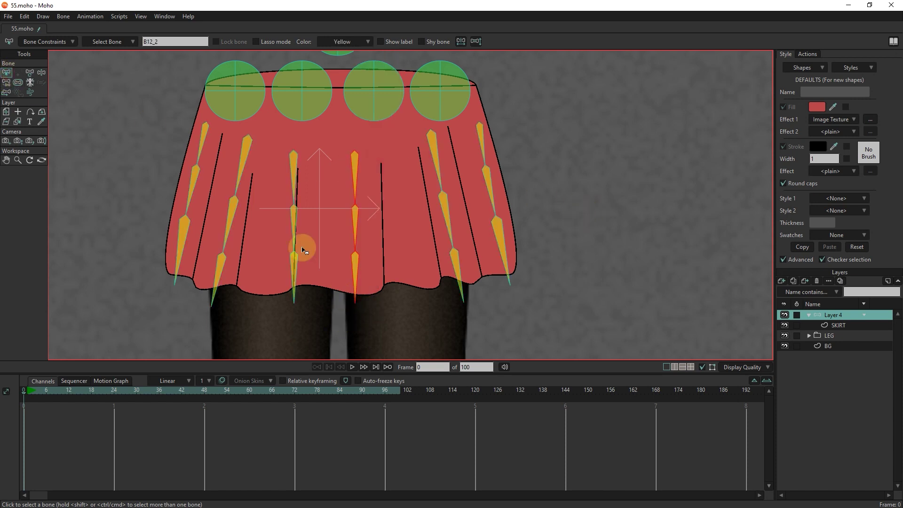
pyautogui.click(29, 72)
pyautogui.moveTo(360, 159); pyautogui.dragTo(370, 157)
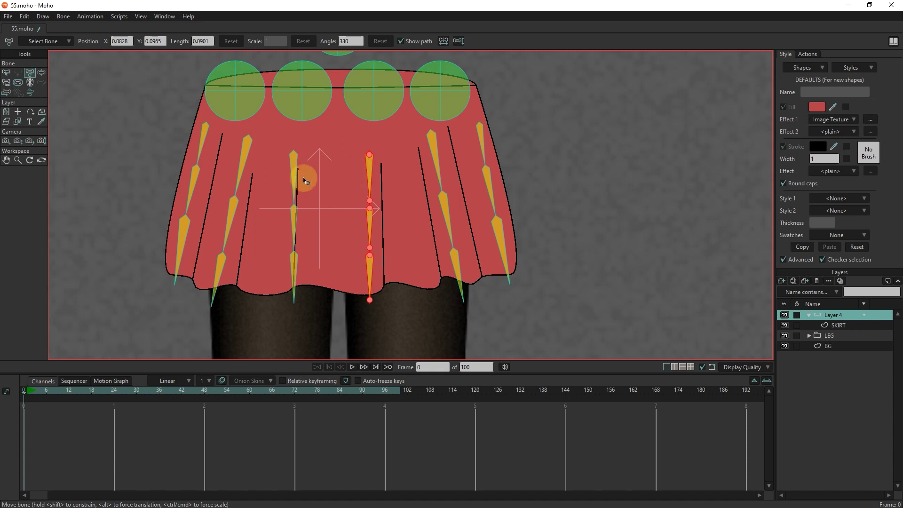
# Step: Select the bones of all six skirt chains and set their bone strength to 0.5
pyautogui.click(7, 74)
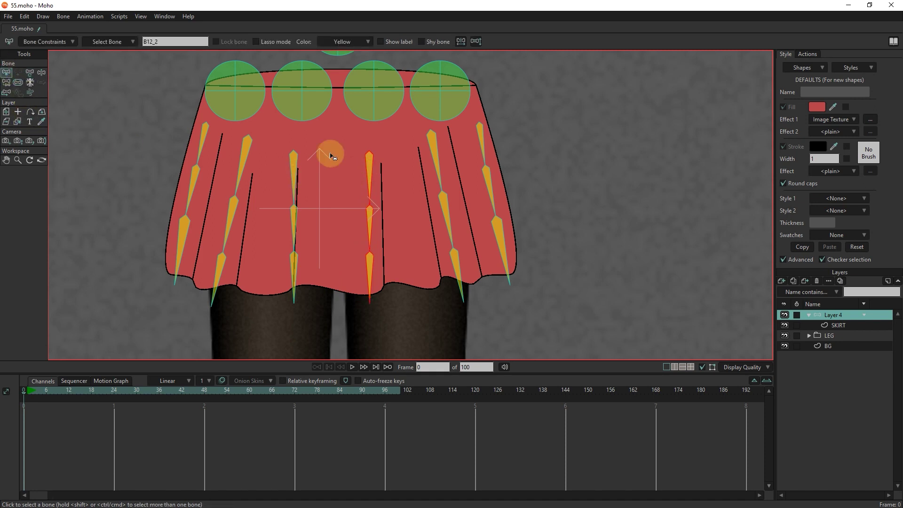
pyautogui.moveTo(530, 146); pyautogui.dragTo(152, 336)
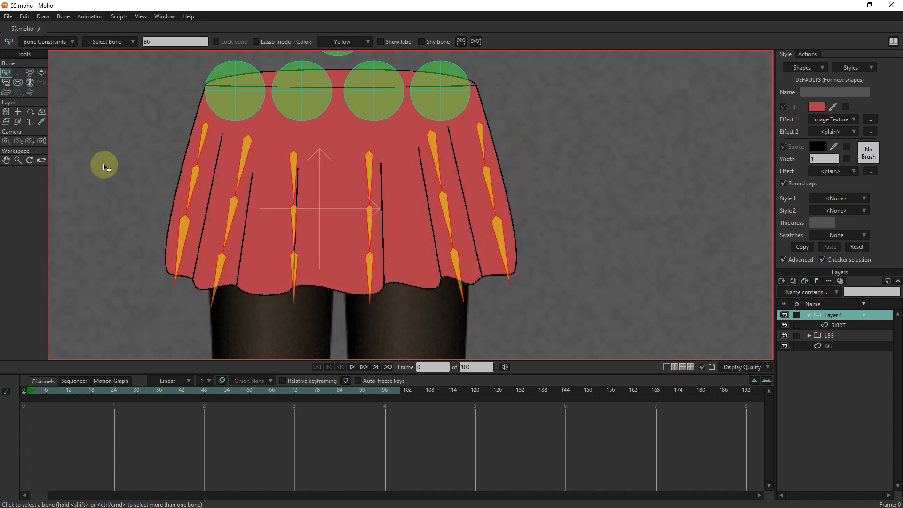
pyautogui.click(18, 82)
pyautogui.write('0.8')
pyautogui.press('Return')
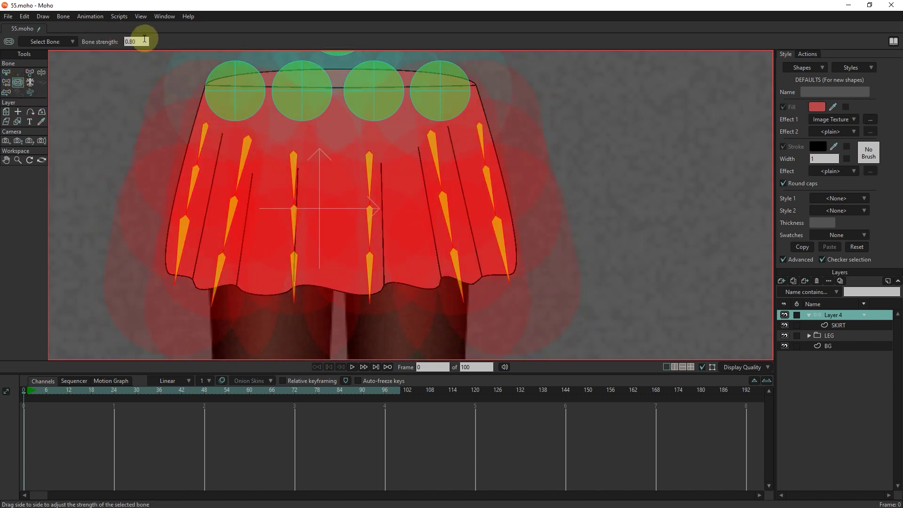
pyautogui.write('0.5')
pyautogui.press('Return')
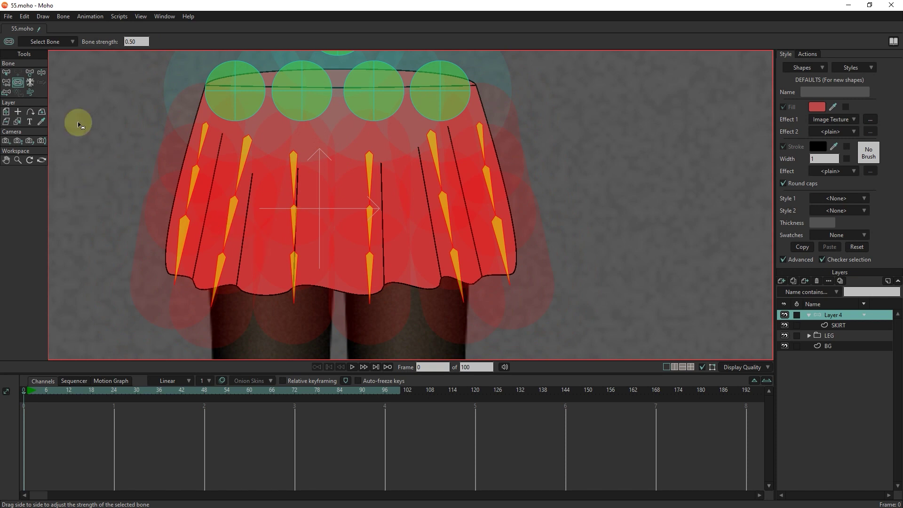
# Step: Select the uppermost bone of each of the six chains and parent them to the central pin bone above the waist
pyautogui.click(6, 73)
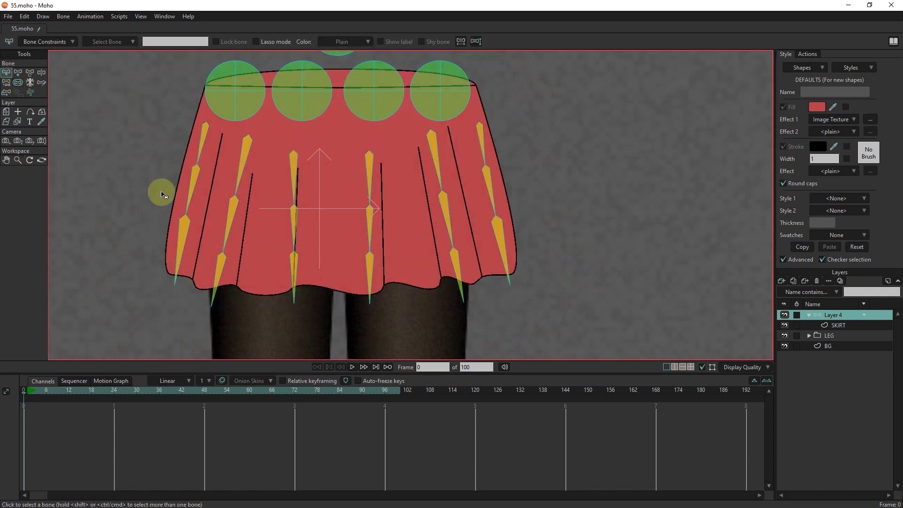
pyautogui.moveTo(499, 125); pyautogui.dragTo(196, 203)
pyautogui.moveTo(379, 167); pyautogui.dragTo(357, 219)
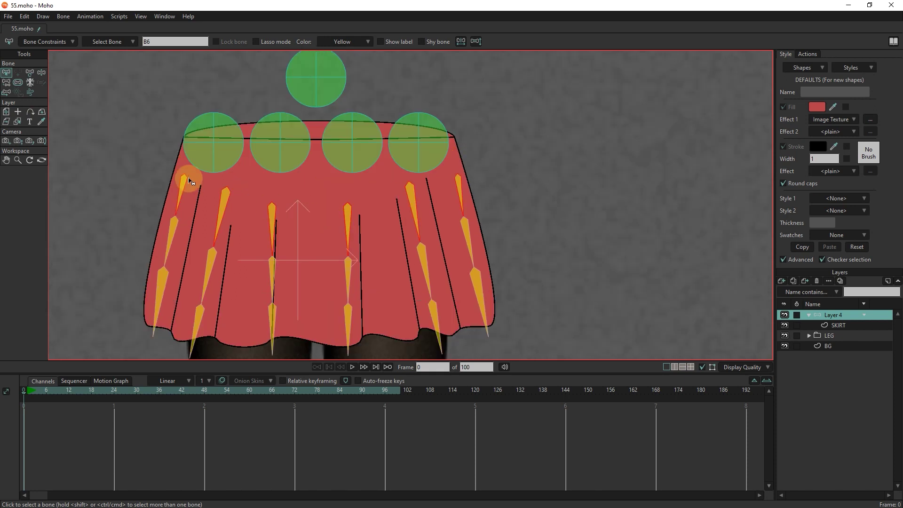
pyautogui.click(6, 82)
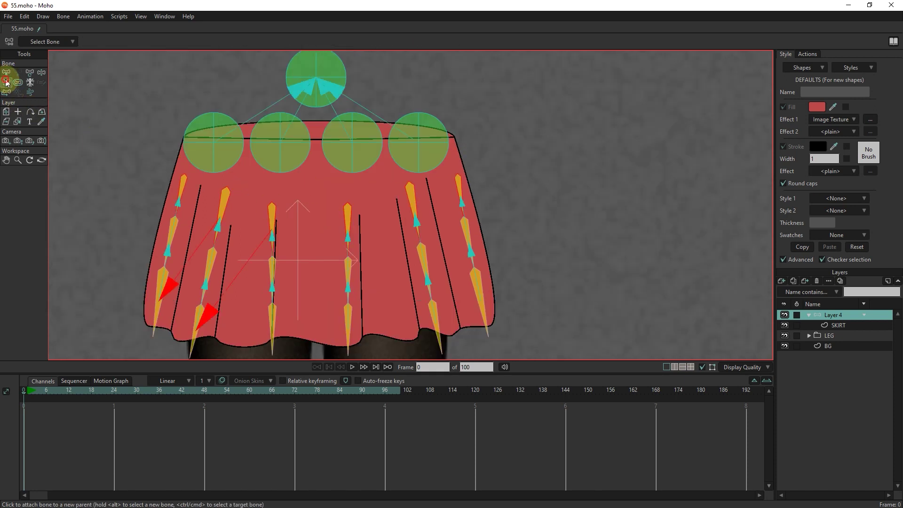
pyautogui.click(321, 92)
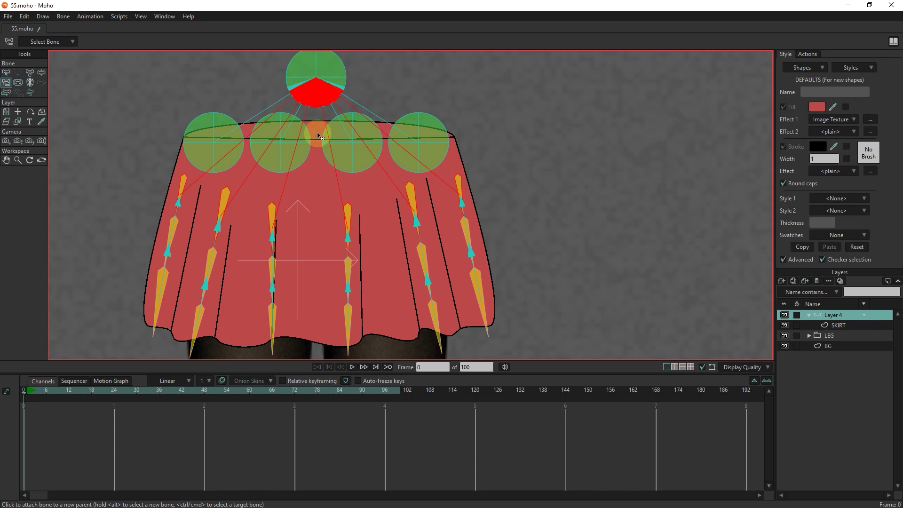
# Step: Enable bone dynamics on the six upper bones with torque force 0, spring force 1, damping force 1 and wind on
pyautogui.click(7, 72)
pyautogui.click(50, 44)
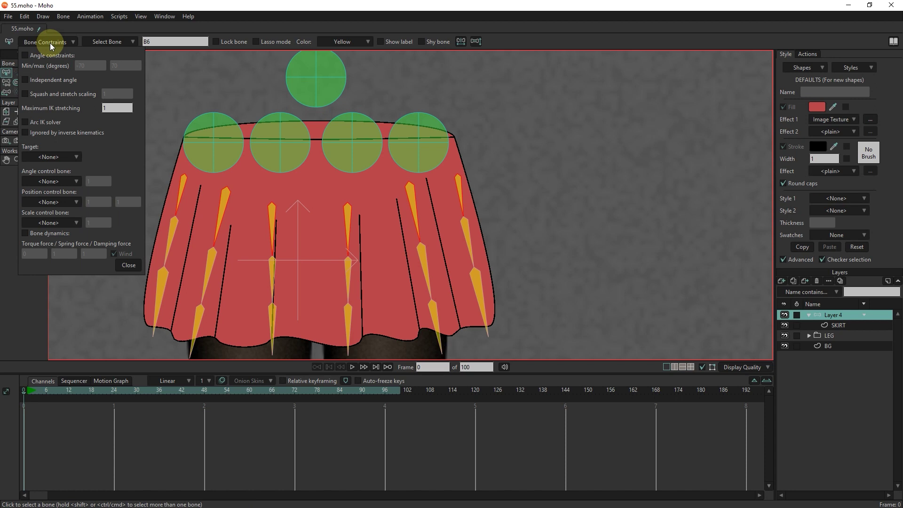
pyautogui.click(26, 234)
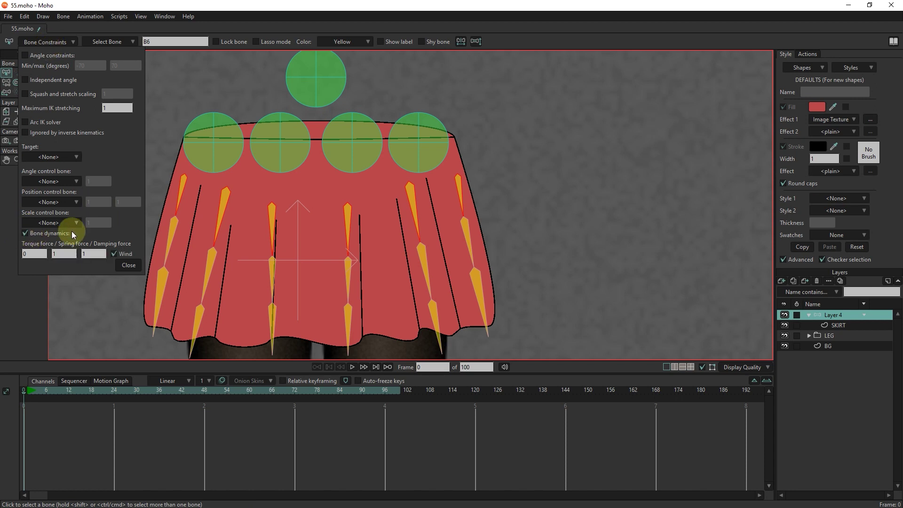
pyautogui.click(123, 265)
# Step: Give the middle and lower bones of all chains bone dynamics with torque 0, spring 1, damping 1 and wind on
pyautogui.scroll(-3, 369, 302)
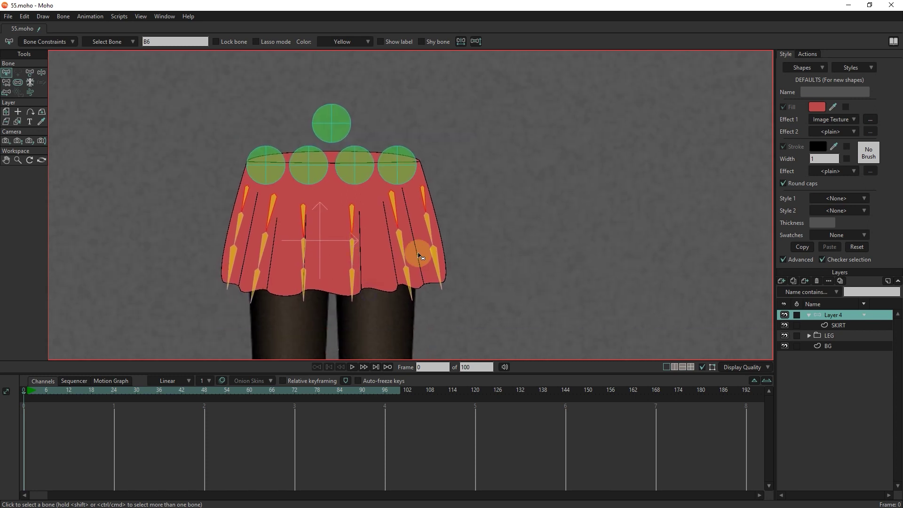
pyautogui.moveTo(455, 243); pyautogui.dragTo(200, 324)
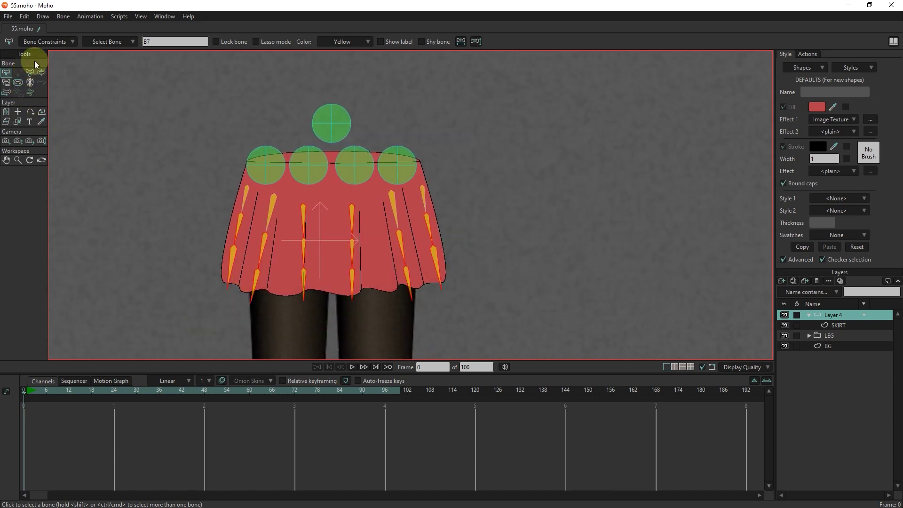
pyautogui.click(51, 43)
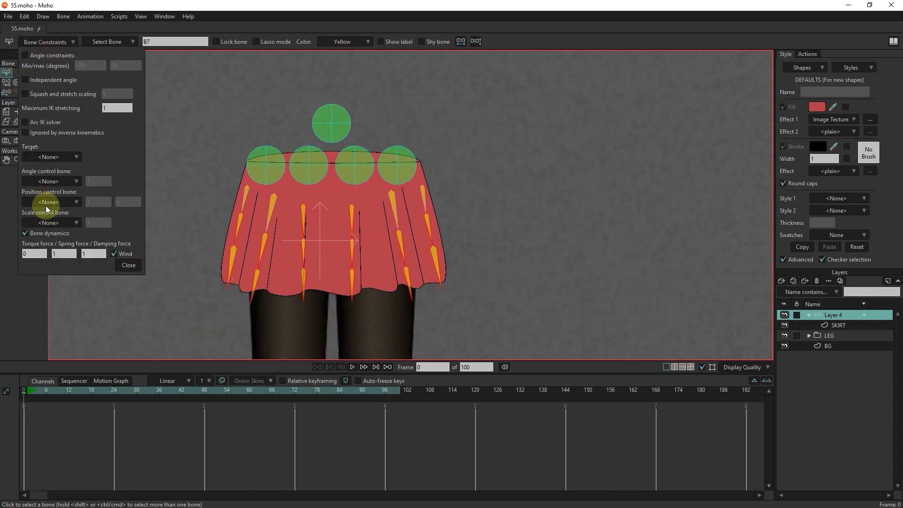
pyautogui.click(123, 265)
# Step: Play the animation to preview how the skirt bones swing, then stop and return to frame 0
pyautogui.moveTo(66, 391); pyautogui.dragTo(2, 401)
pyautogui.scroll(2, 332, 272)
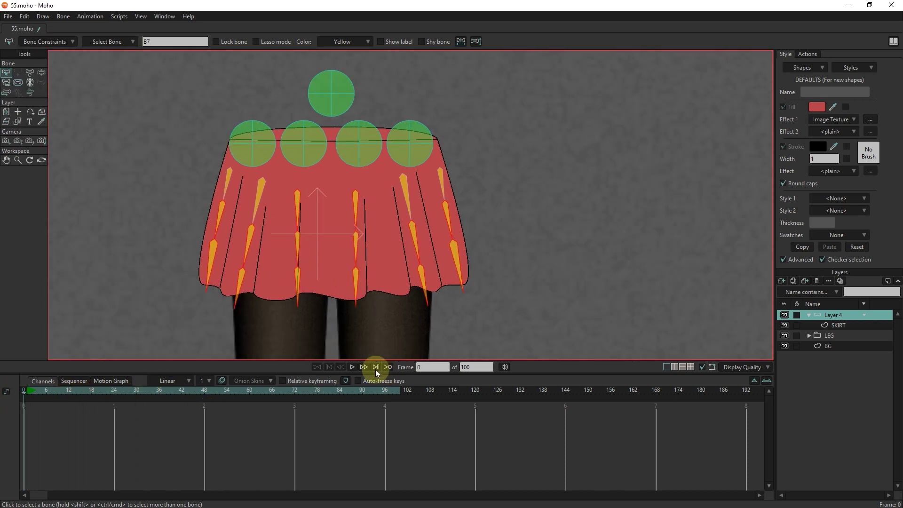
pyautogui.click(354, 367)
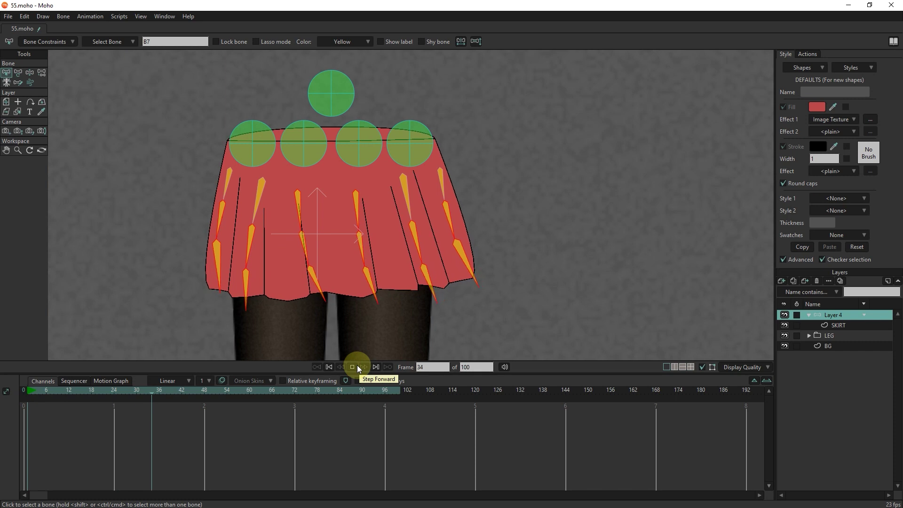
pyautogui.click(353, 367)
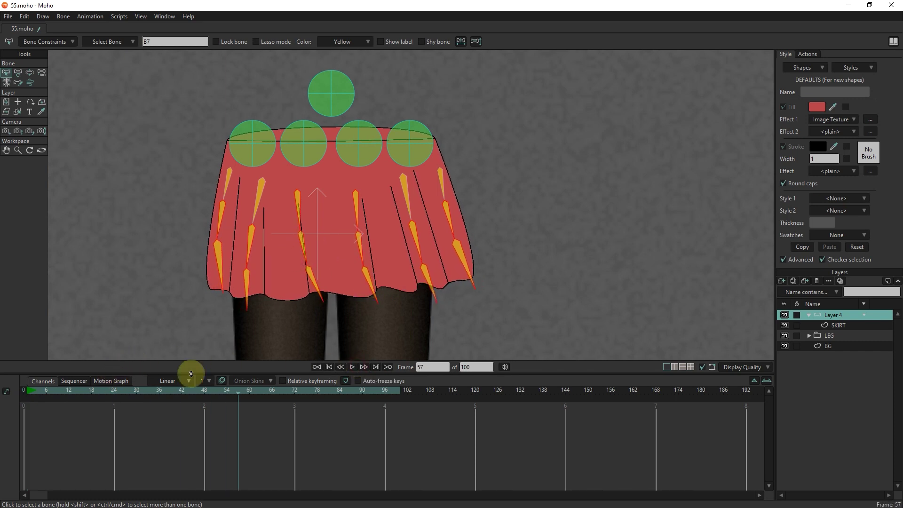
pyautogui.moveTo(95, 390); pyautogui.dragTo(11, 392)
pyautogui.scroll(1, 303, 210)
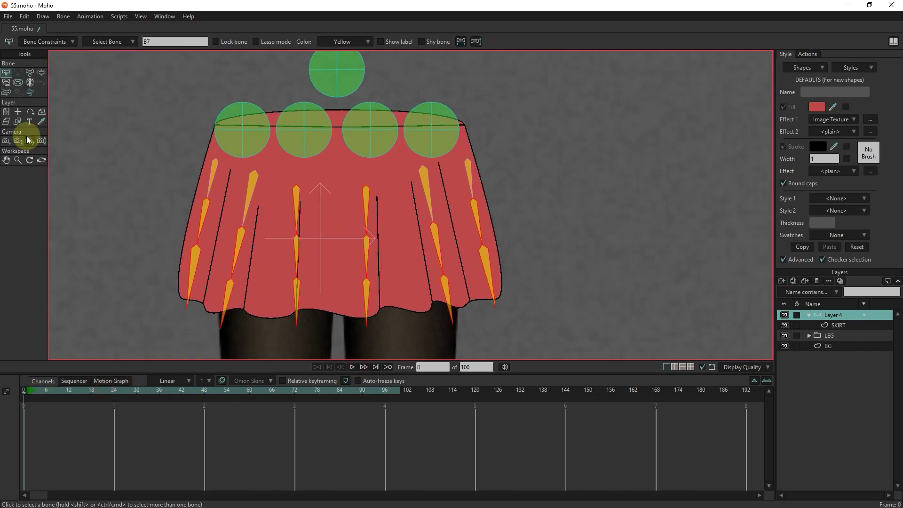
# Step: Add three points to each side edge of the SKIRT layer's outline and one near the middle of the hem
pyautogui.click(830, 325)
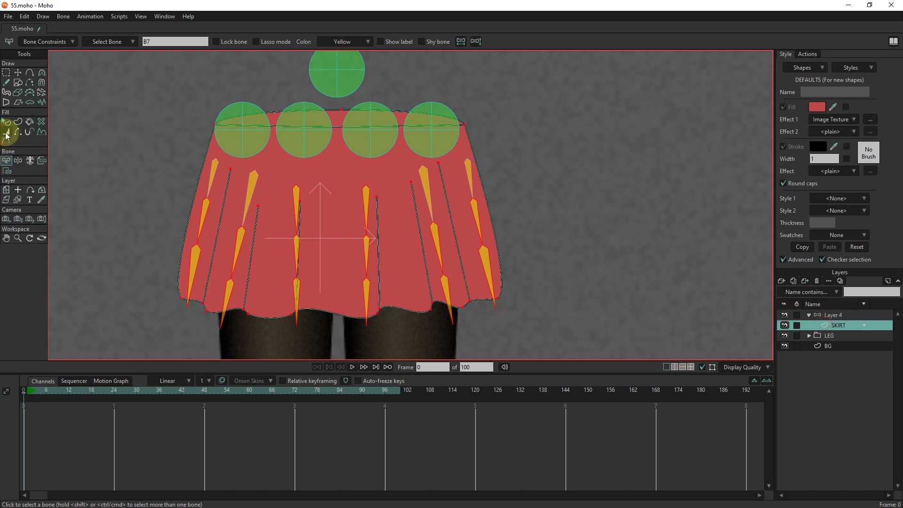
pyautogui.click(26, 74)
pyautogui.click(184, 239)
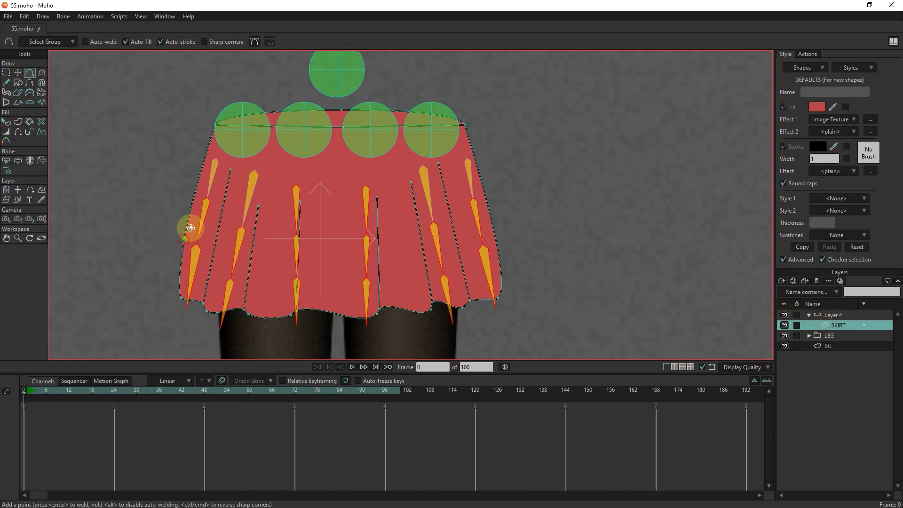
pyautogui.moveTo(195, 192); pyautogui.dragTo(183, 271)
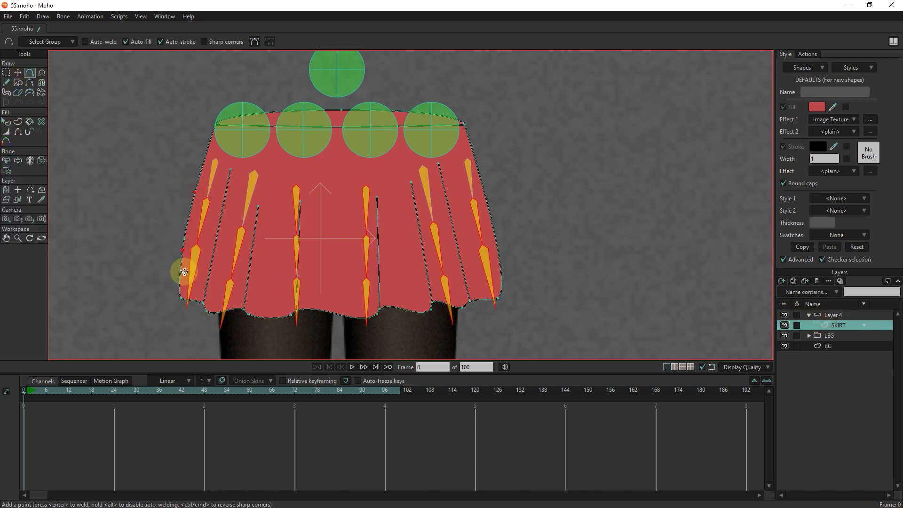
pyautogui.click(499, 260)
pyautogui.click(491, 215)
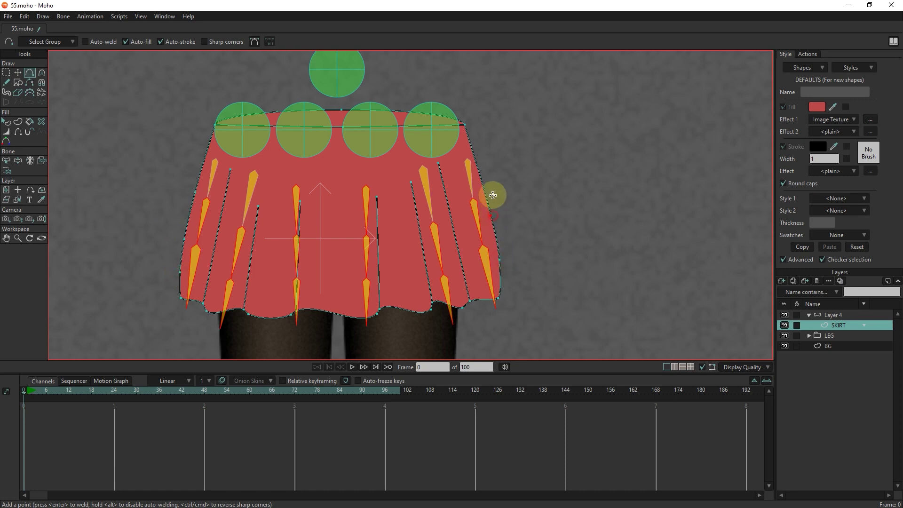
pyautogui.click(480, 168)
pyautogui.click(332, 313)
# Step: Select the six upper bones in Layer 4 and set their dynamics to torque 2, spring 2 and damping 1 with wind off
pyautogui.click(831, 315)
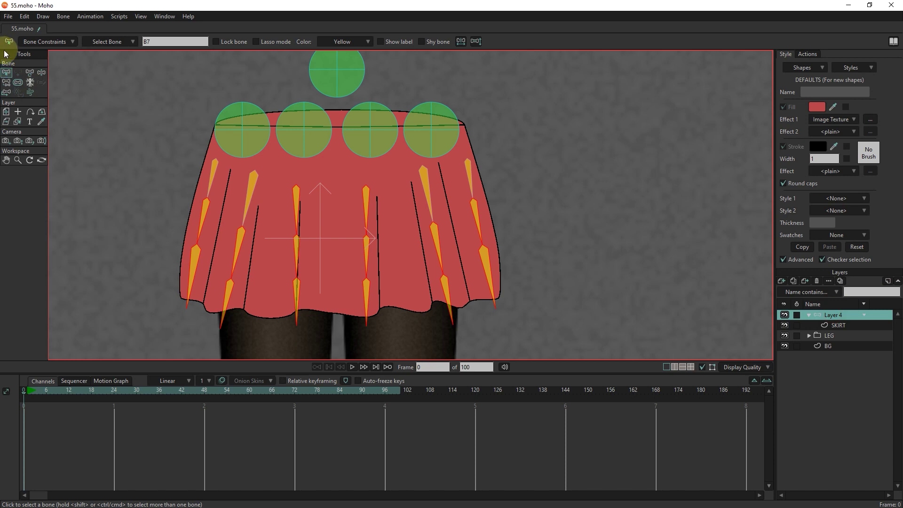
pyautogui.moveTo(495, 162); pyautogui.dragTo(188, 192)
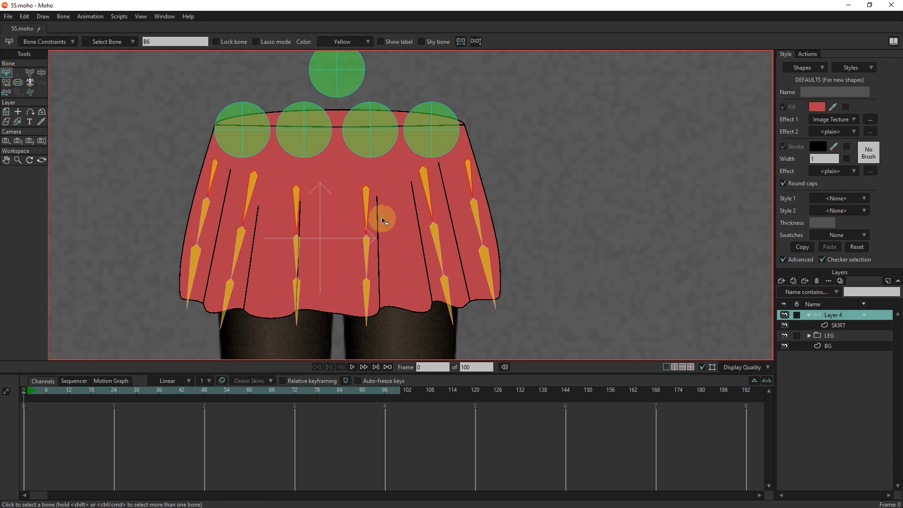
pyautogui.click(97, 41)
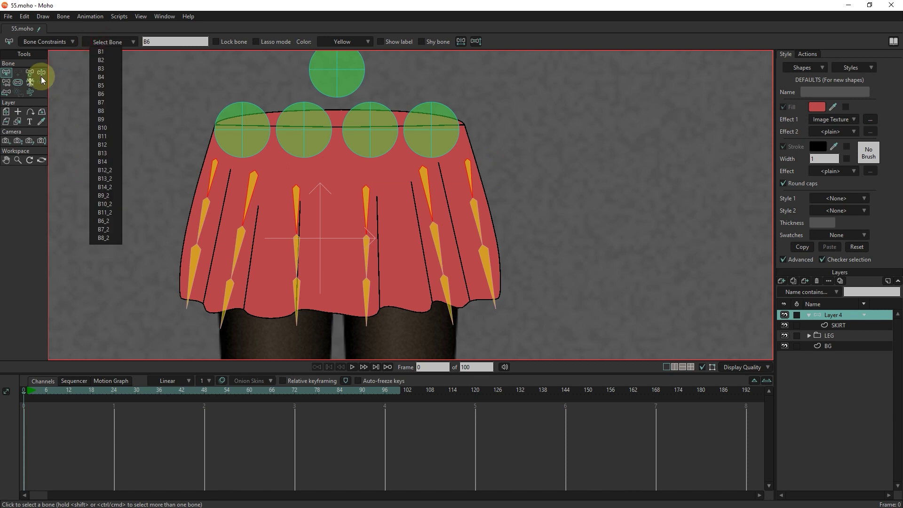
pyautogui.click(37, 42)
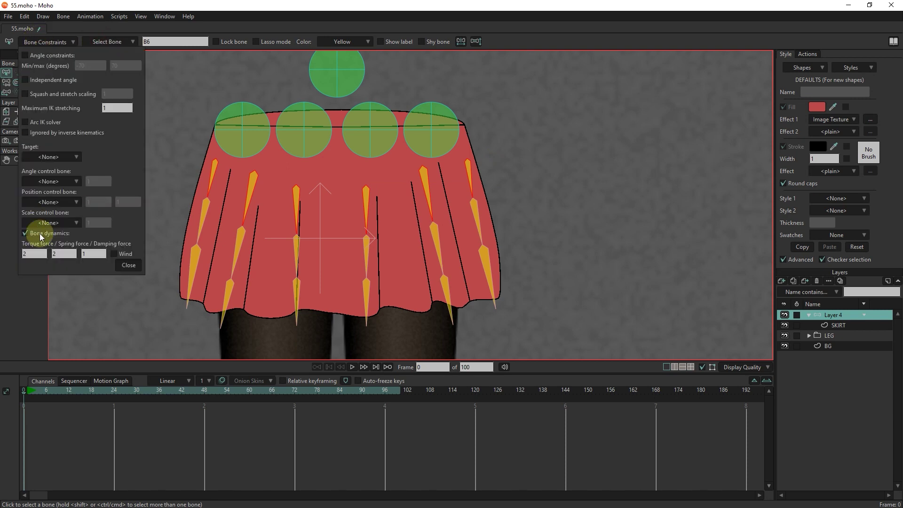
pyautogui.click(126, 266)
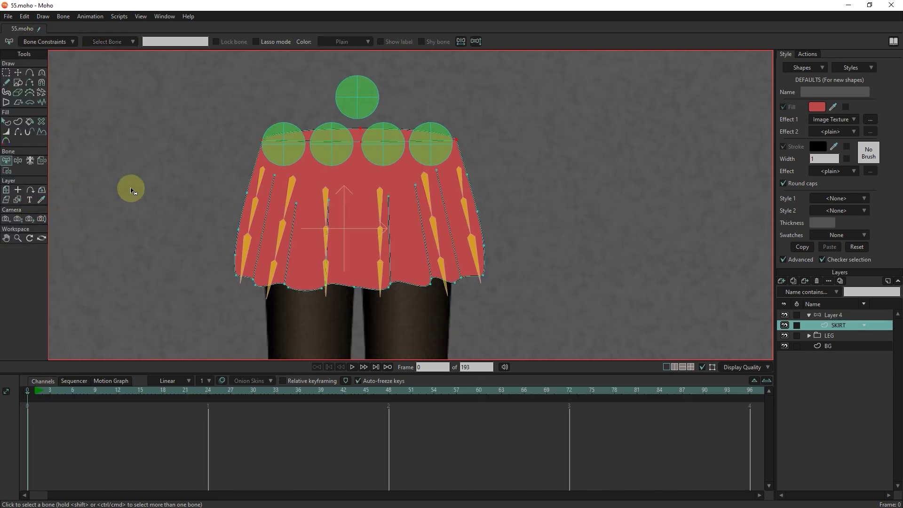
# Step: Select the SKIRT layer's main plaid shape and then its back waist shape to examine their textured fills
pyautogui.click(6, 121)
pyautogui.click(322, 232)
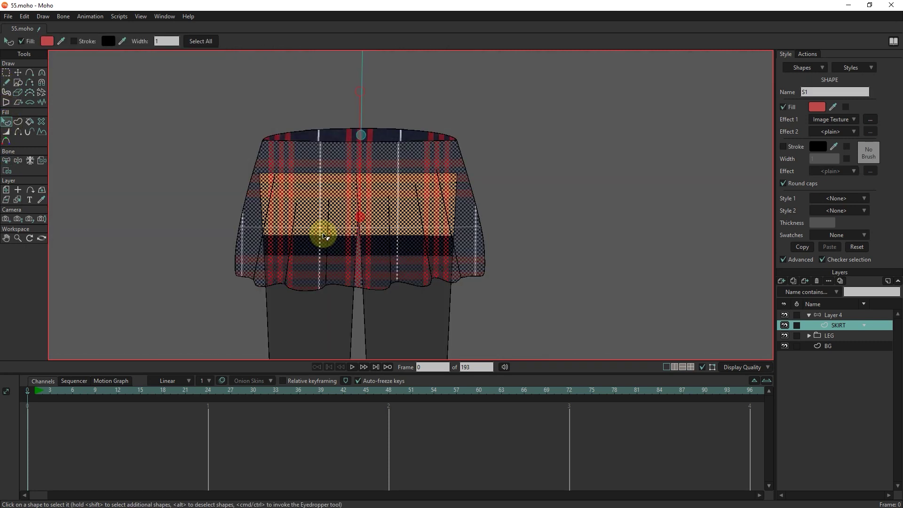
pyautogui.click(561, 148)
pyautogui.click(413, 137)
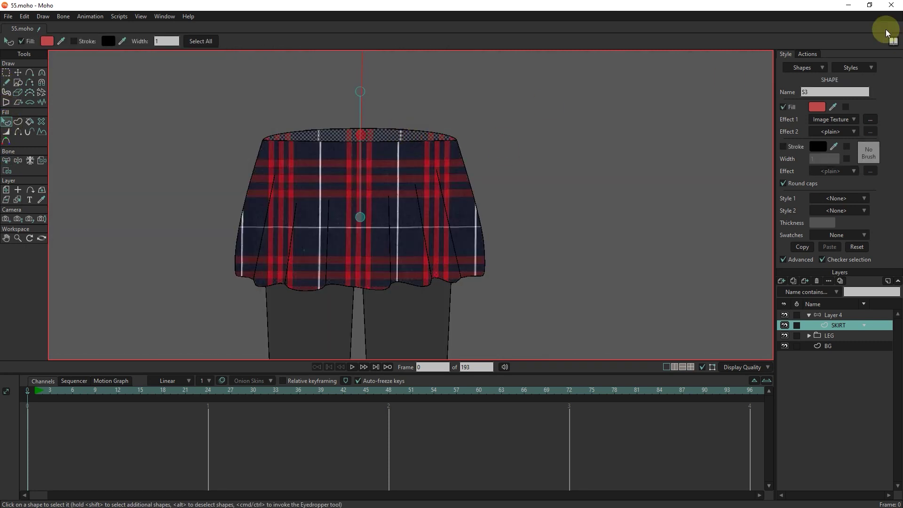
# Step: Check the back waist shape's image texture settings without changes, set its first fill effect to plain, and deselect the shape
pyautogui.click(869, 121)
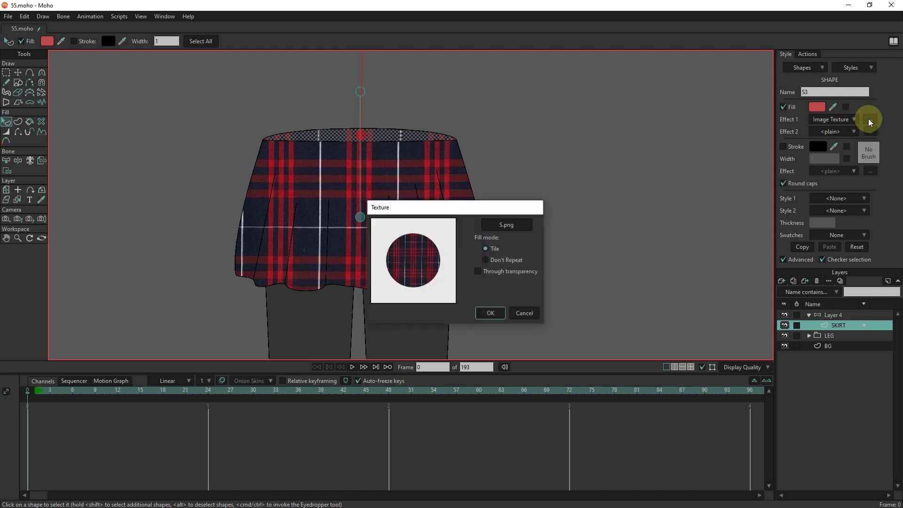
pyautogui.click(523, 312)
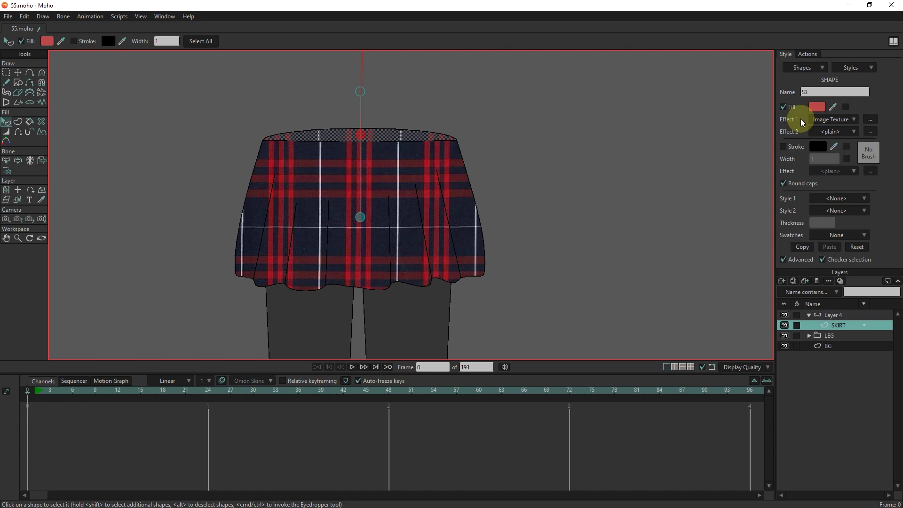
pyautogui.click(824, 121)
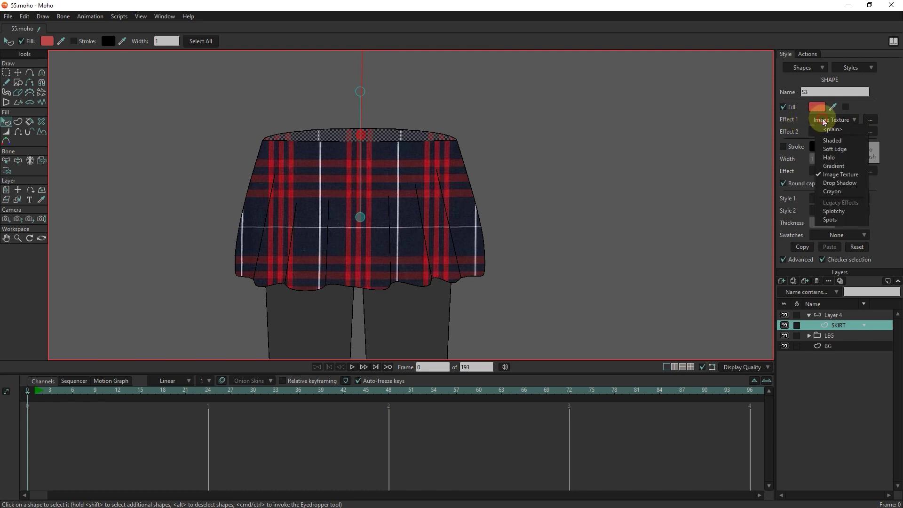
pyautogui.click(830, 123)
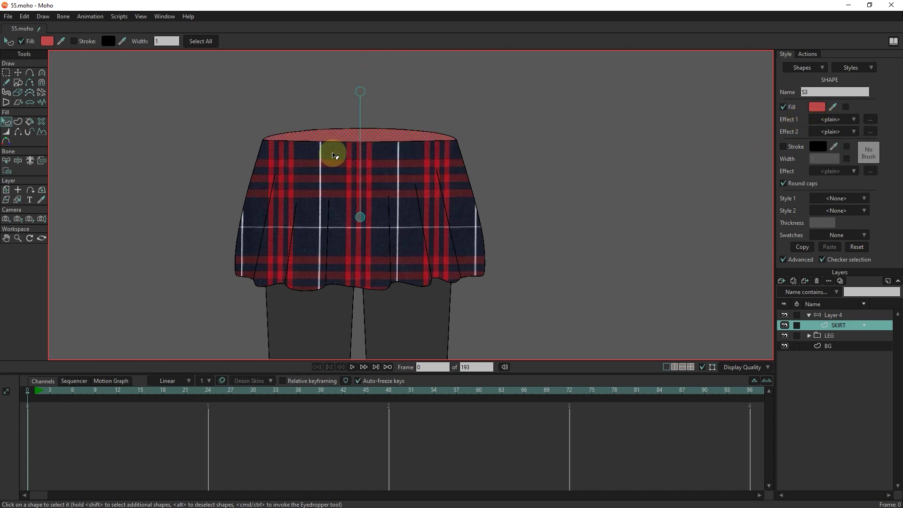
pyautogui.click(442, 114)
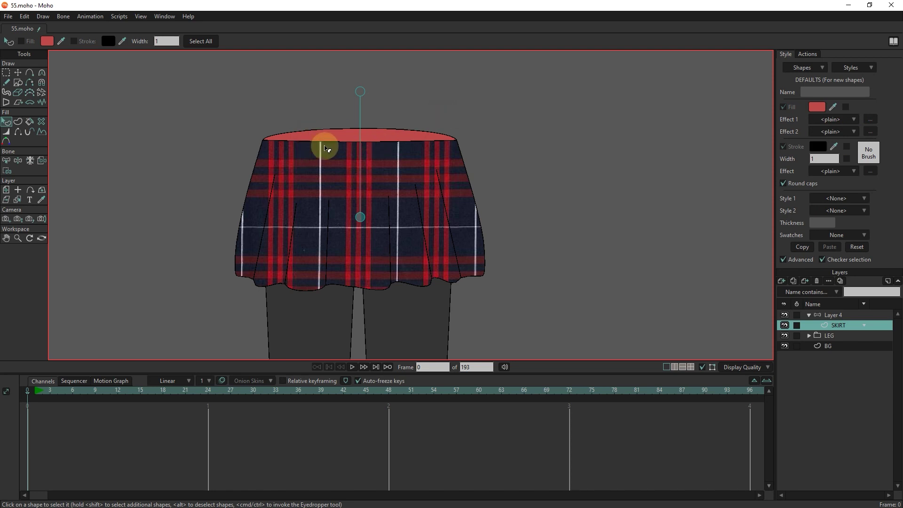
# Step: Preview the animation with the plain red back waist, stop playback and return to frame 0
pyautogui.click(355, 368)
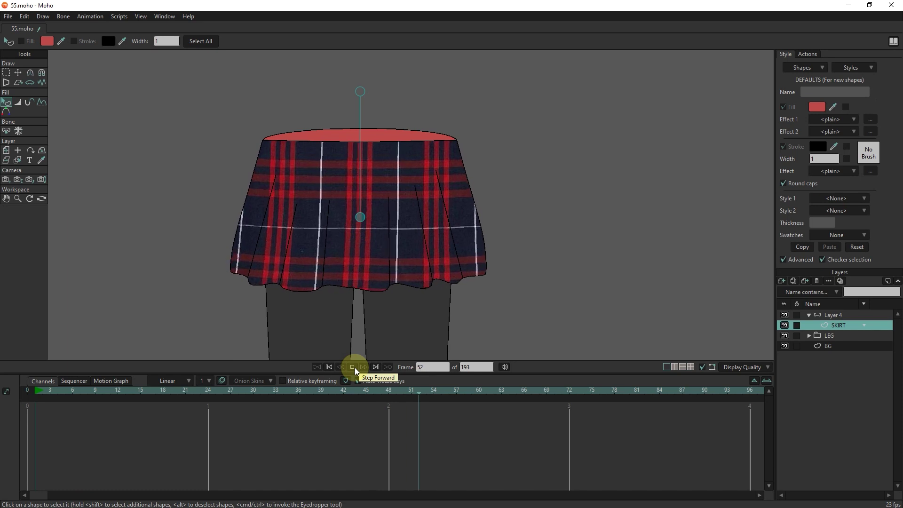
pyautogui.click(354, 368)
pyautogui.click(353, 367)
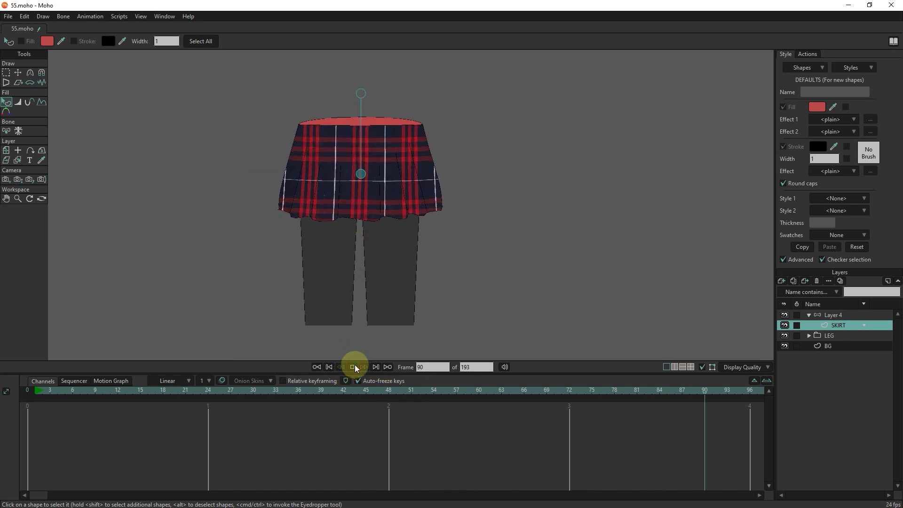
pyautogui.click(355, 367)
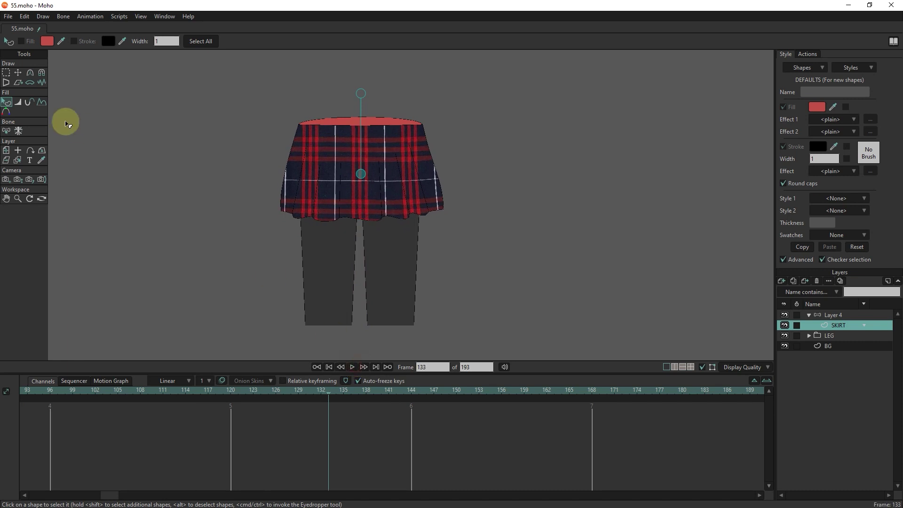
pyautogui.click(316, 366)
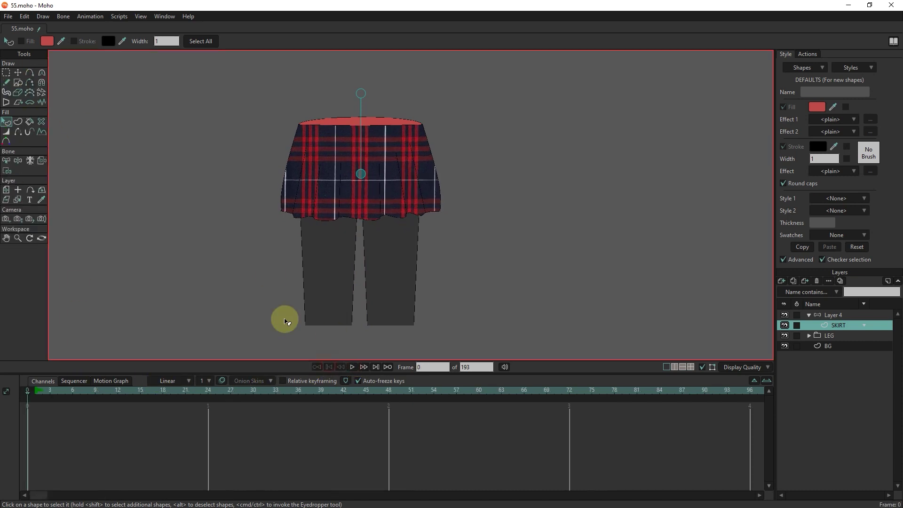
# Step: Aim Layer 4's wind almost horizontally to the right, at a direction of about 2.7 degrees, using the Wind tool
pyautogui.click(828, 314)
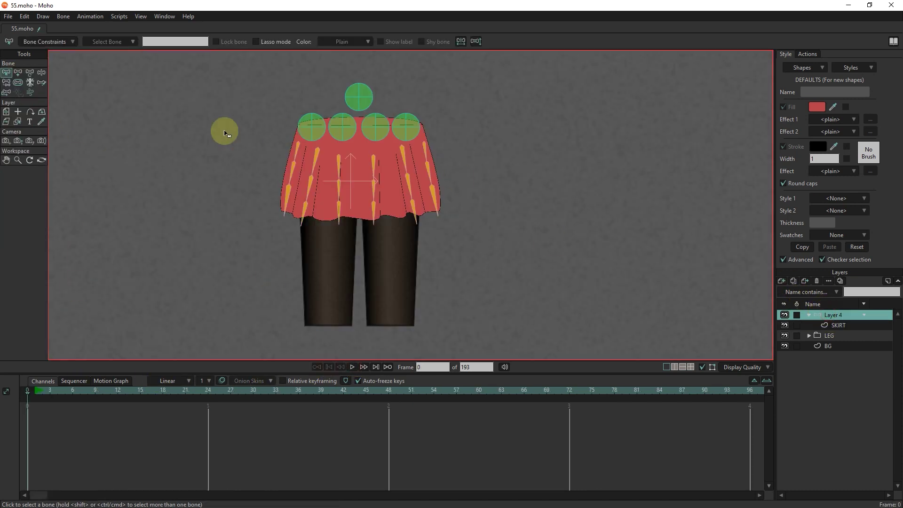
pyautogui.click(29, 93)
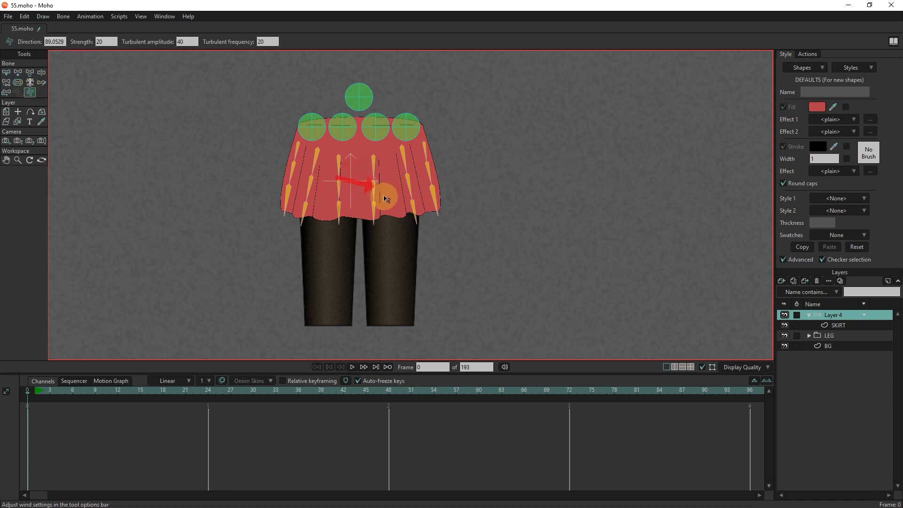
pyautogui.moveTo(385, 188); pyautogui.dragTo(385, 188)
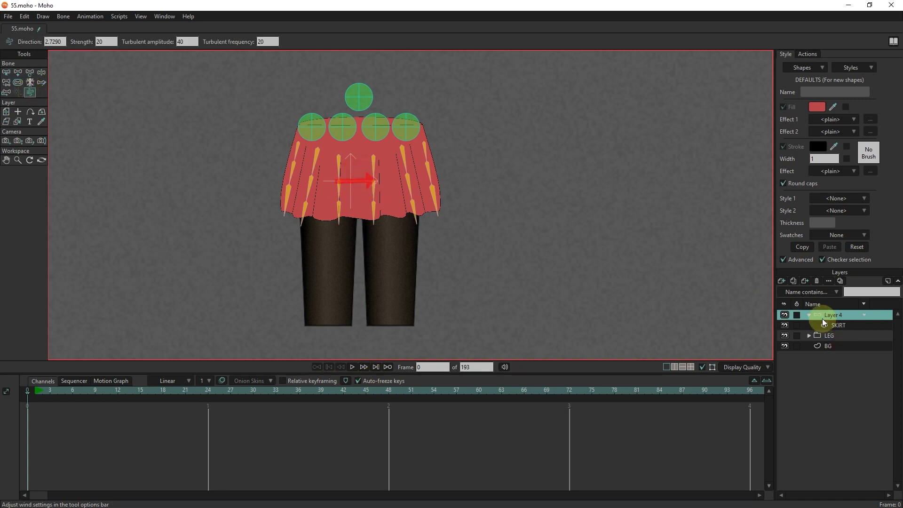
# Step: Return to the SKIRT layer with no shape selected and play the animation to preview the skirt under the new wind direction
pyautogui.click(824, 324)
pyautogui.click(6, 121)
pyautogui.click(323, 171)
pyautogui.click(472, 216)
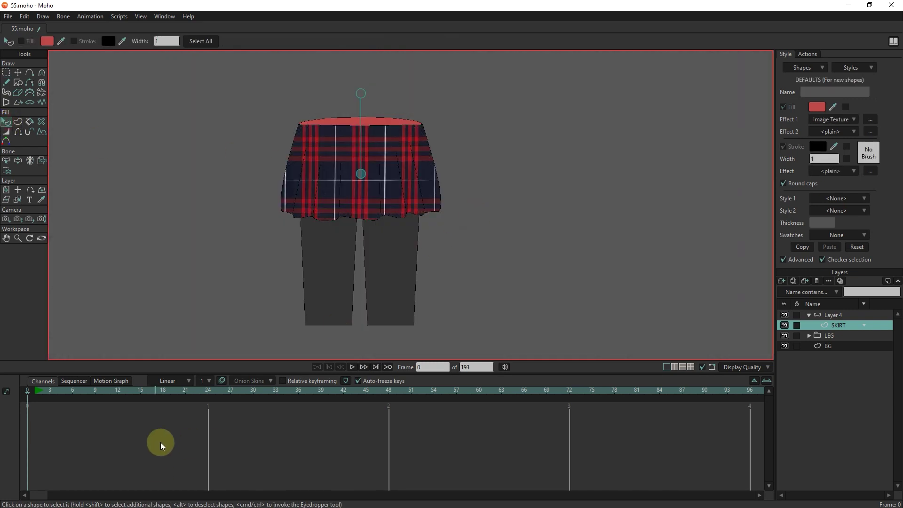
pyautogui.click(353, 367)
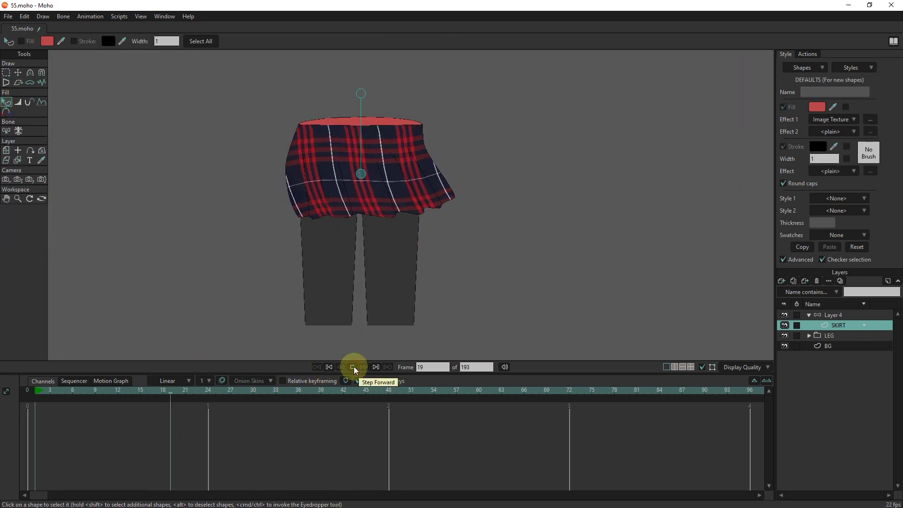